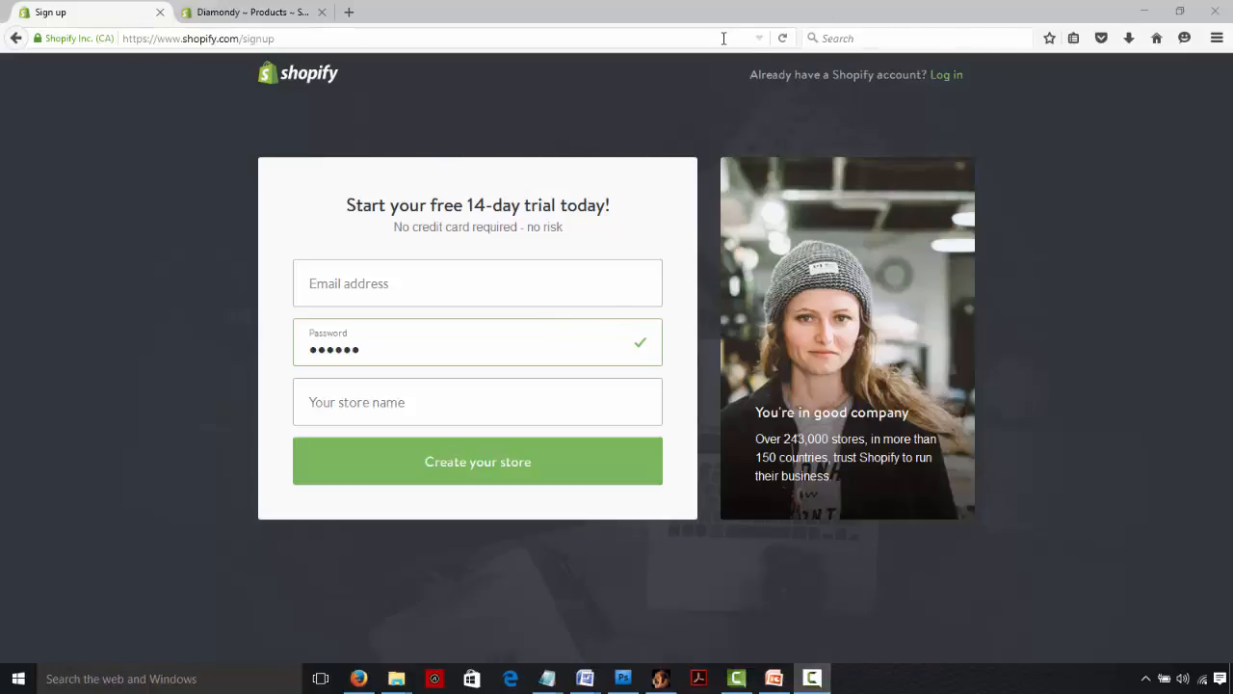
- Switch to the Diamondy store's admin and open its Home dashboard
click(285, 12)
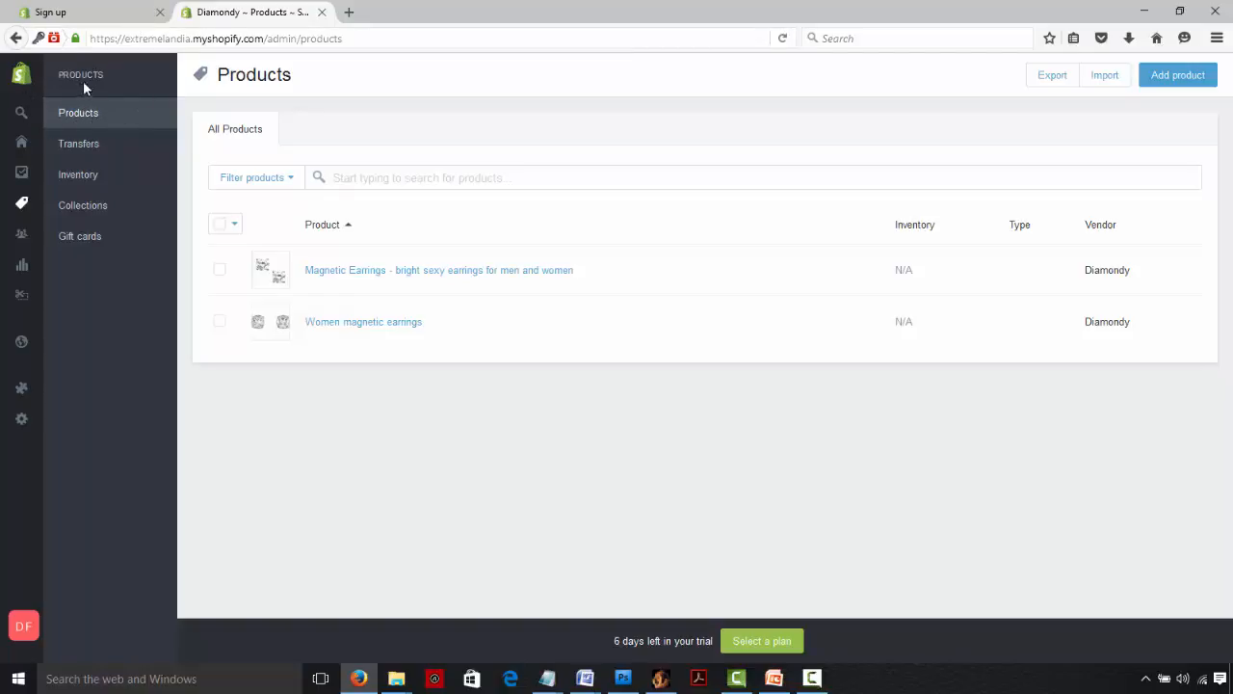
mouse_move(30, 115)
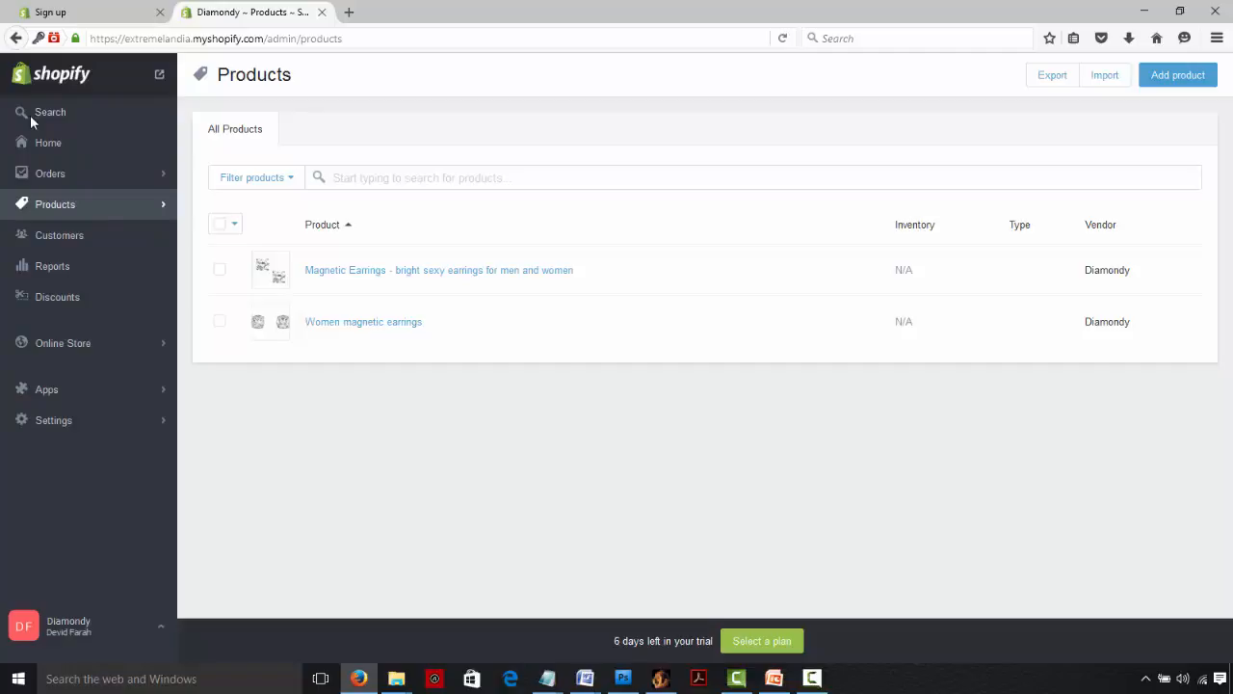
click(83, 77)
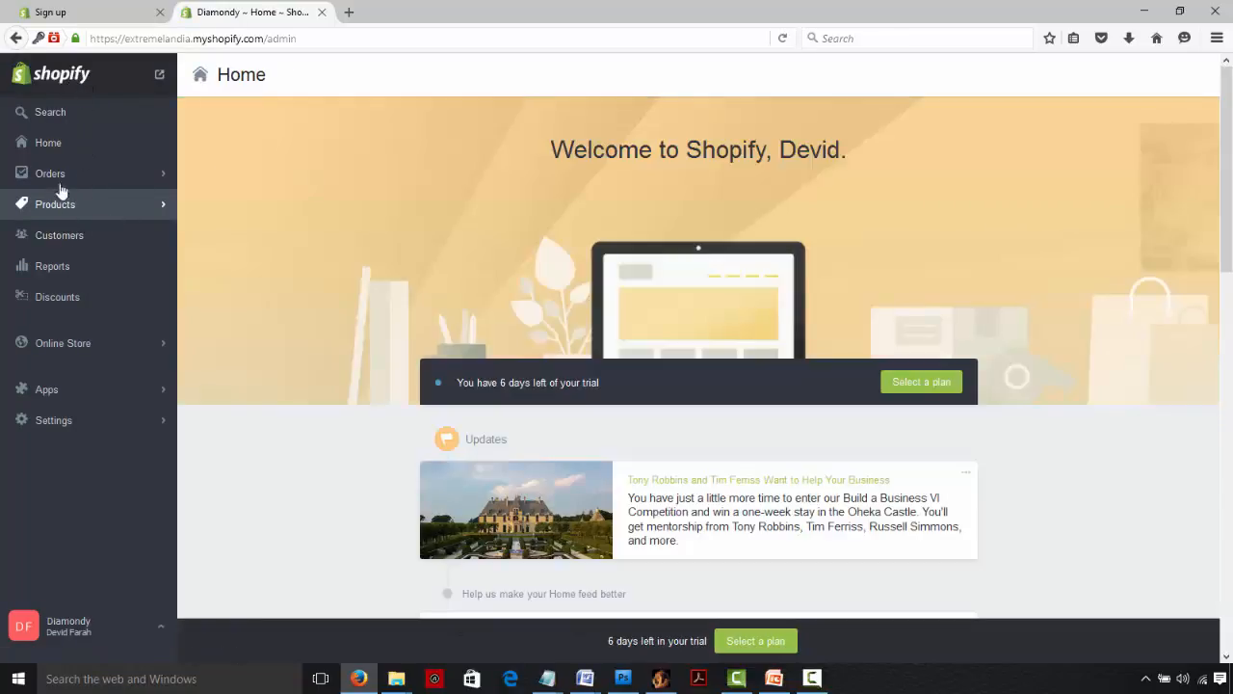
click(48, 144)
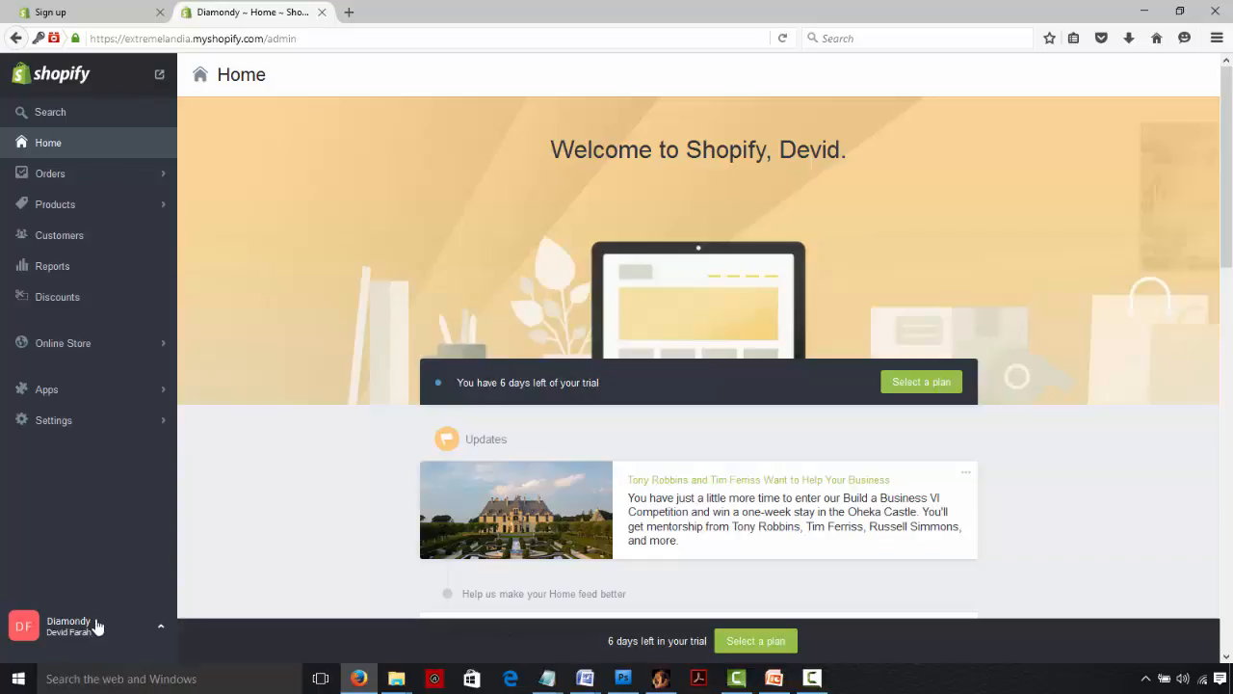
- Open the account owner's profile page to view the account information, and dismiss the account options
click(69, 631)
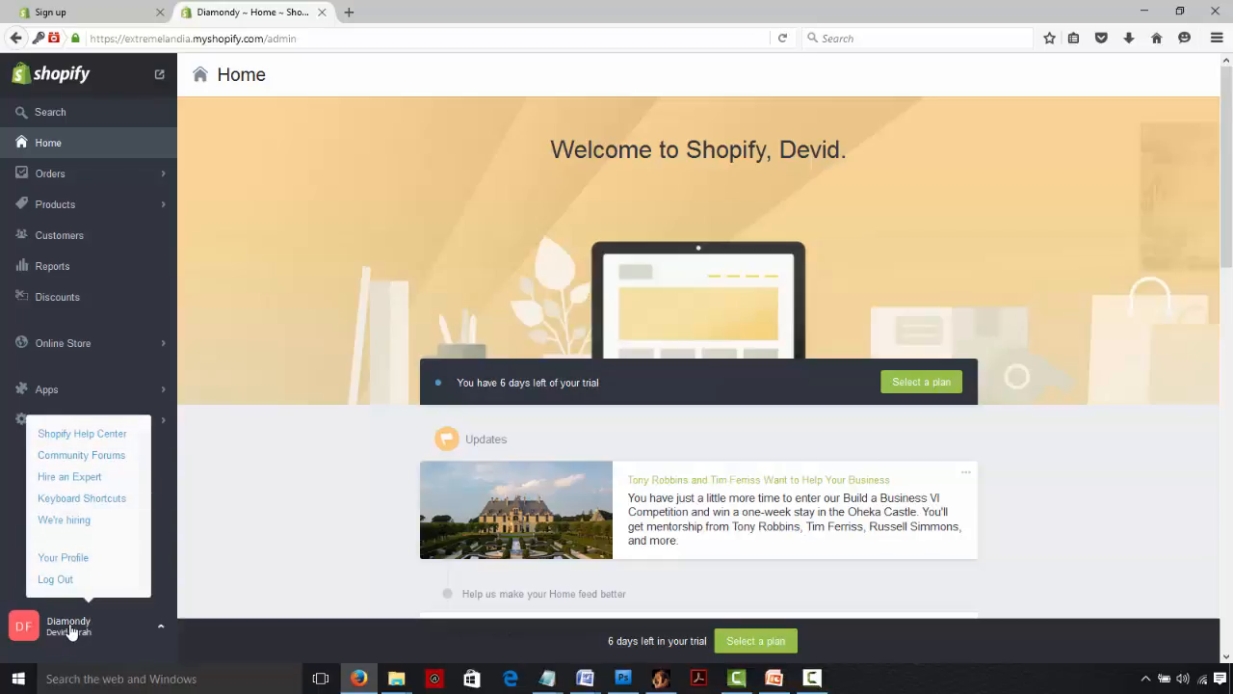
click(68, 563)
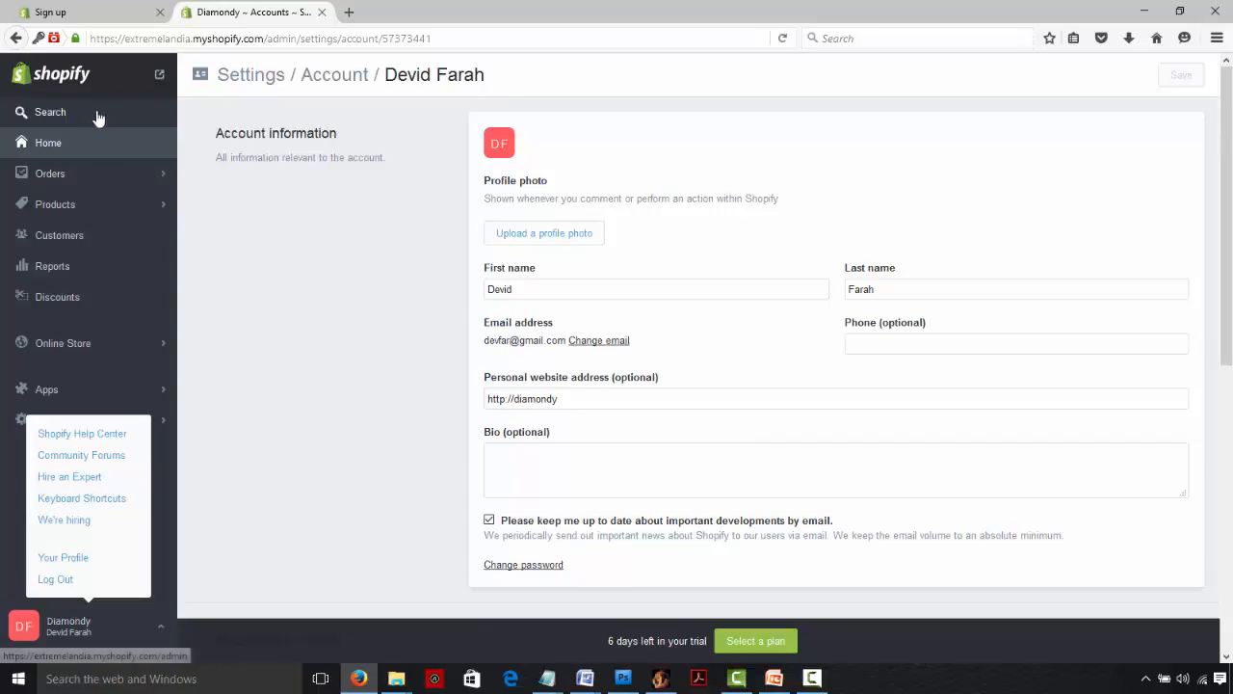
click(188, 541)
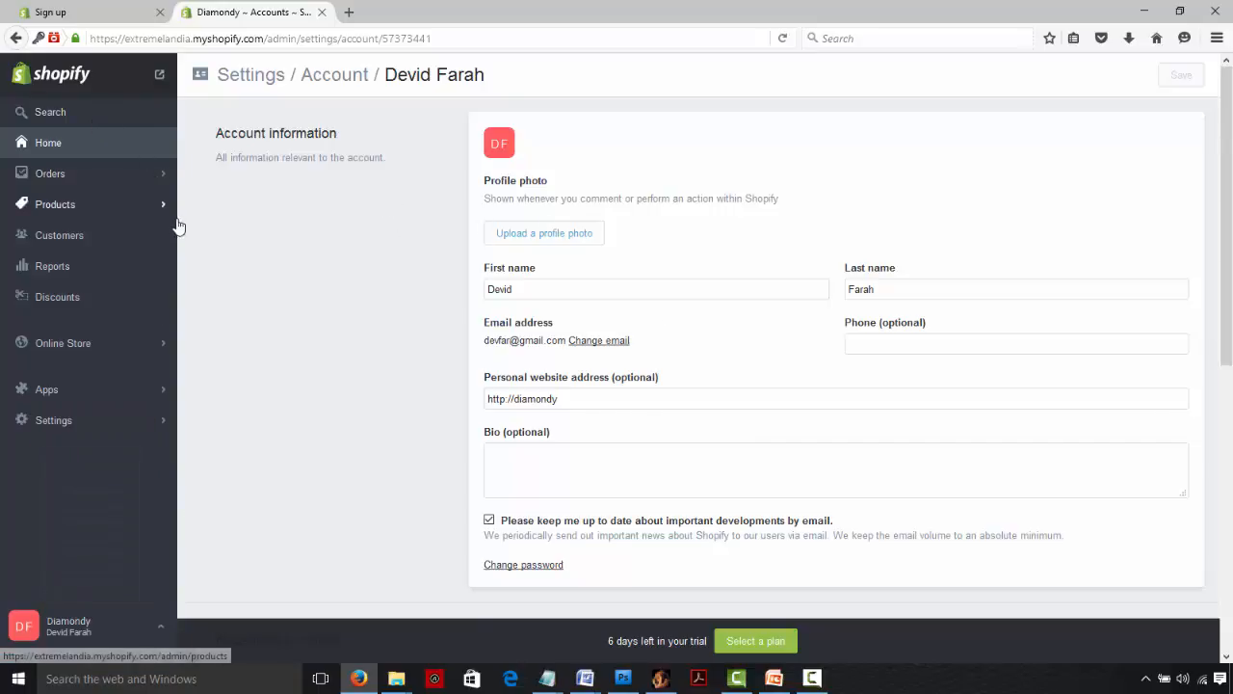
- Look at the admin's search pane, close it, and view the Orders page
click(68, 116)
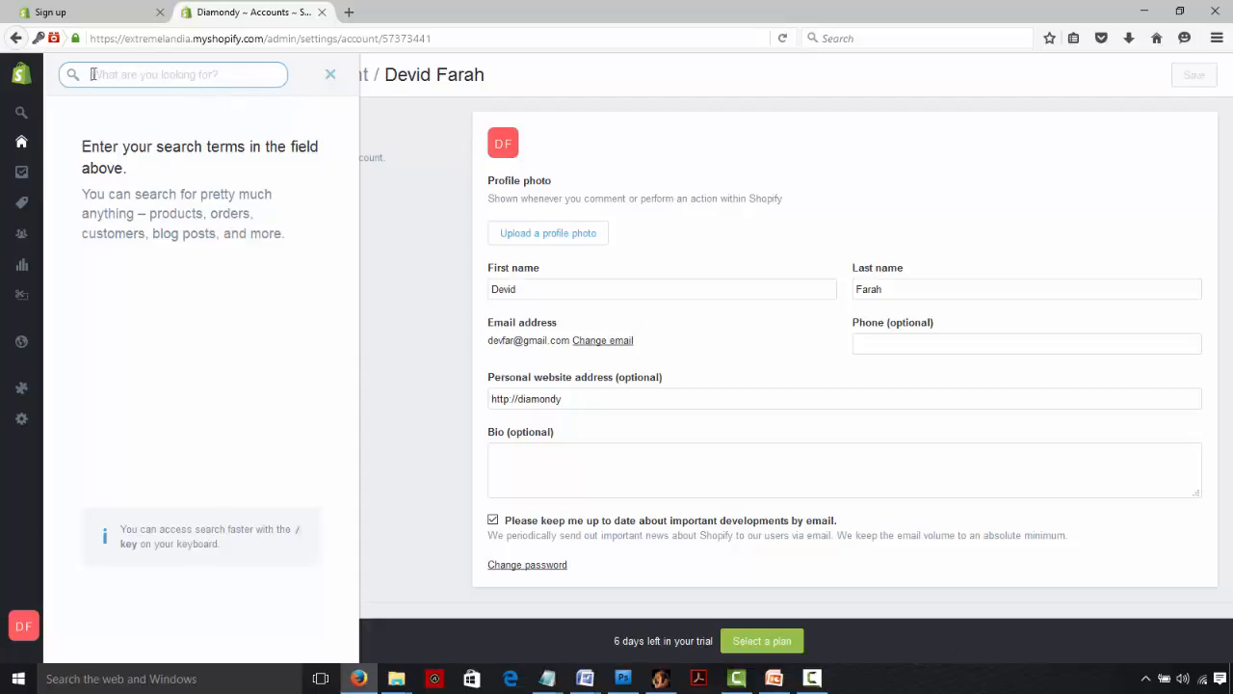
click(331, 75)
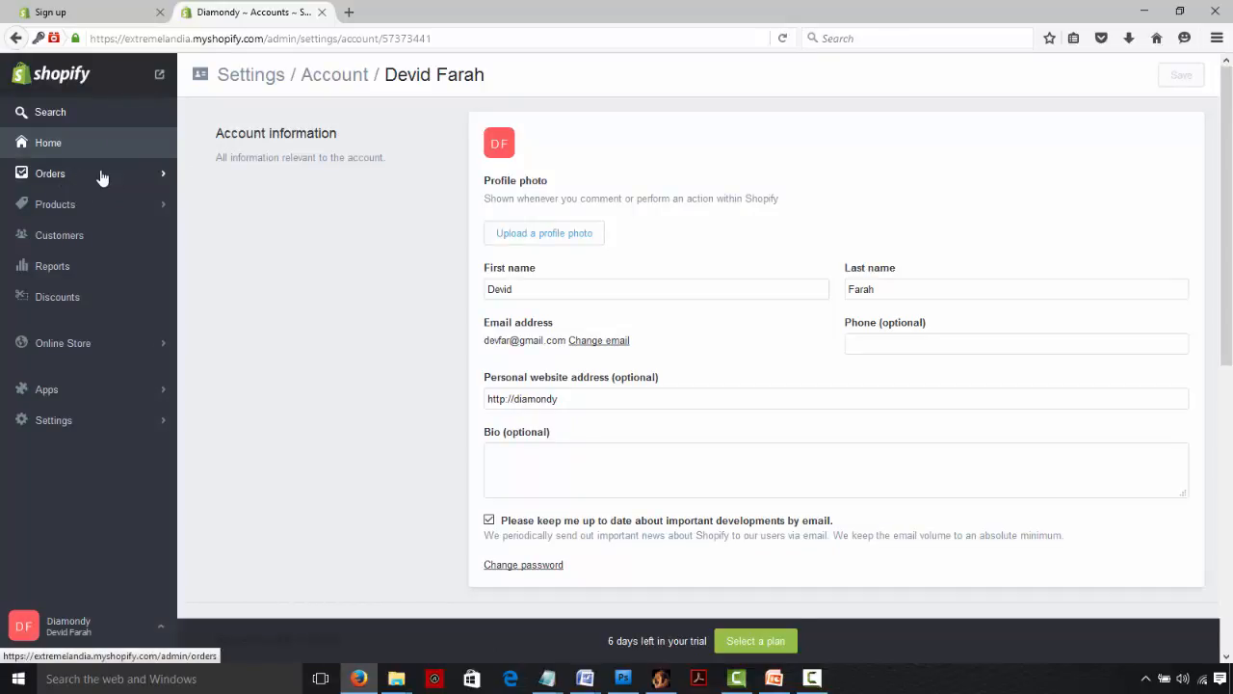
click(75, 175)
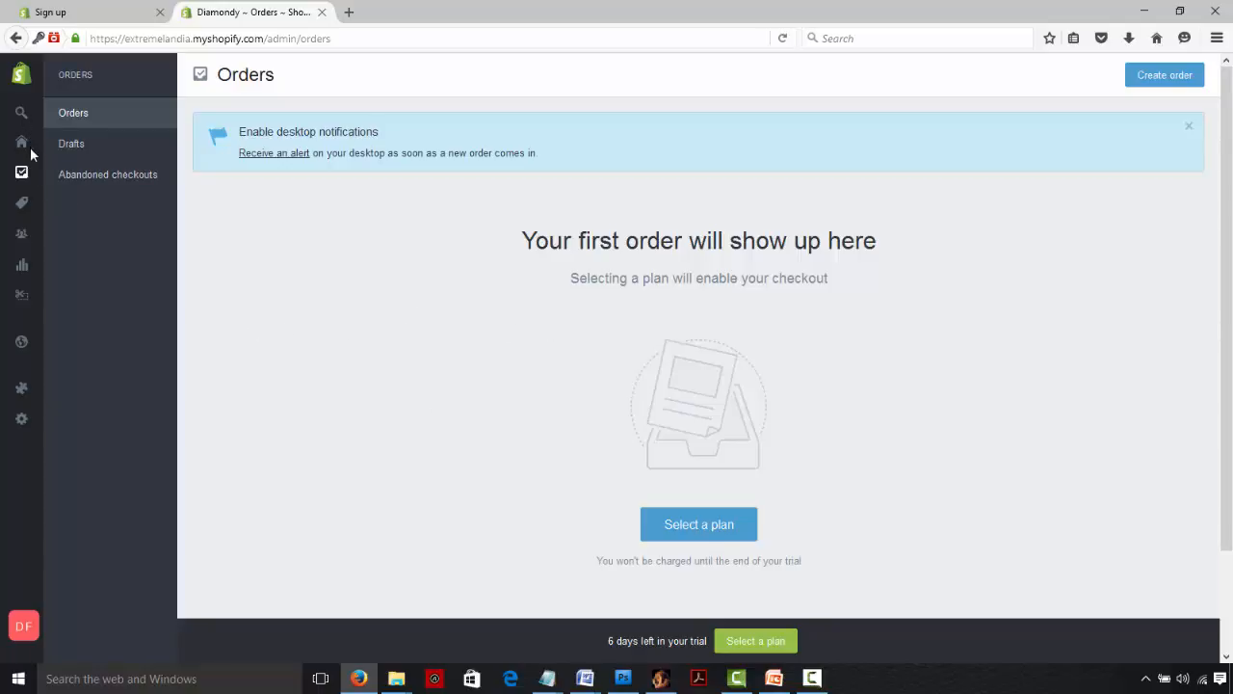
- View the product list, look at the blank form for adding a product, and return to the list
mouse_move(23, 202)
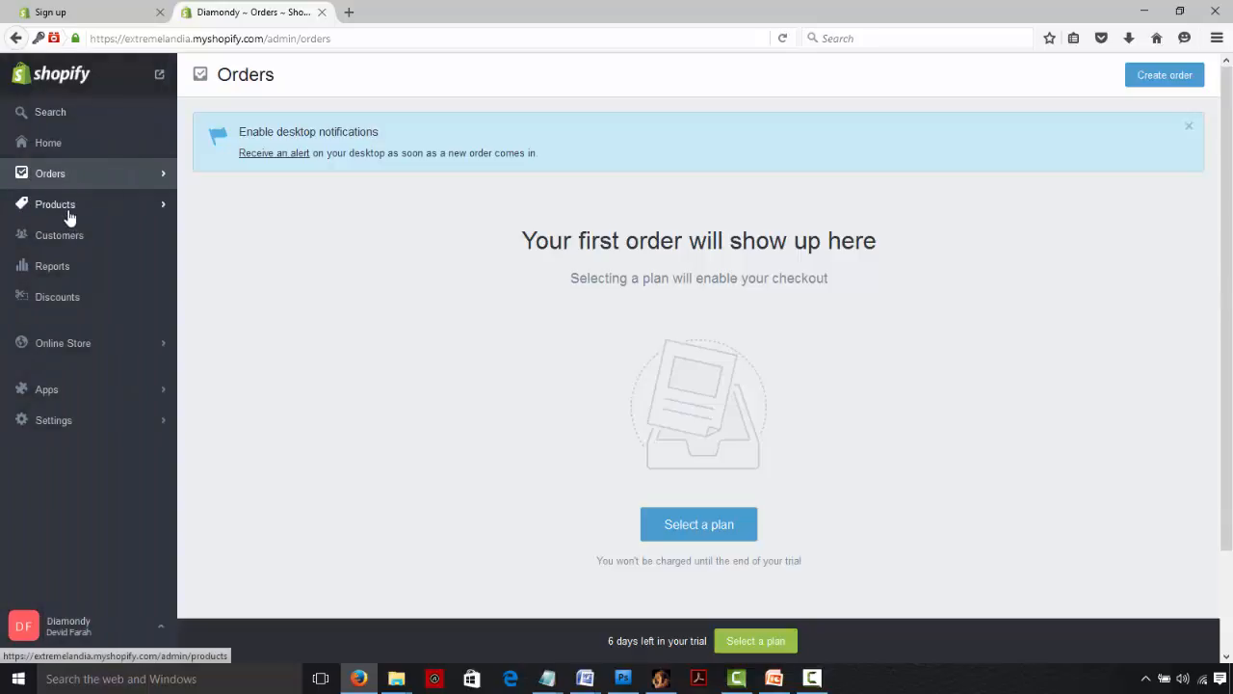
click(69, 215)
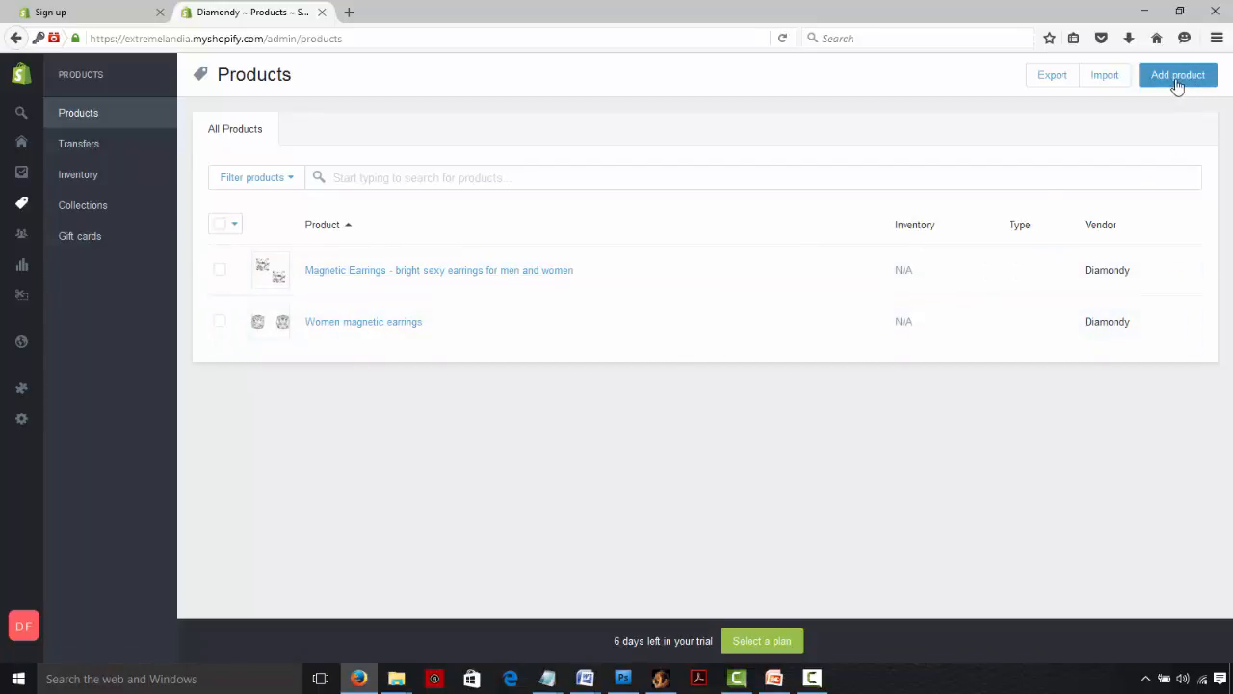
click(1210, 77)
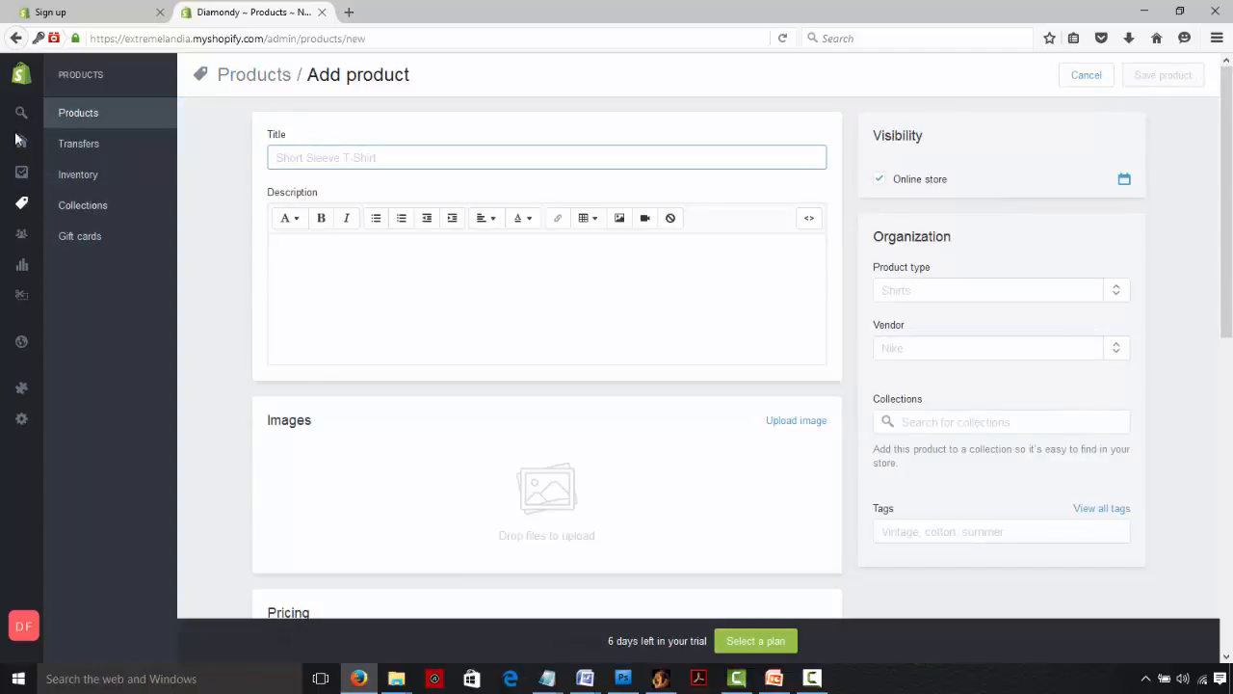
click(15, 38)
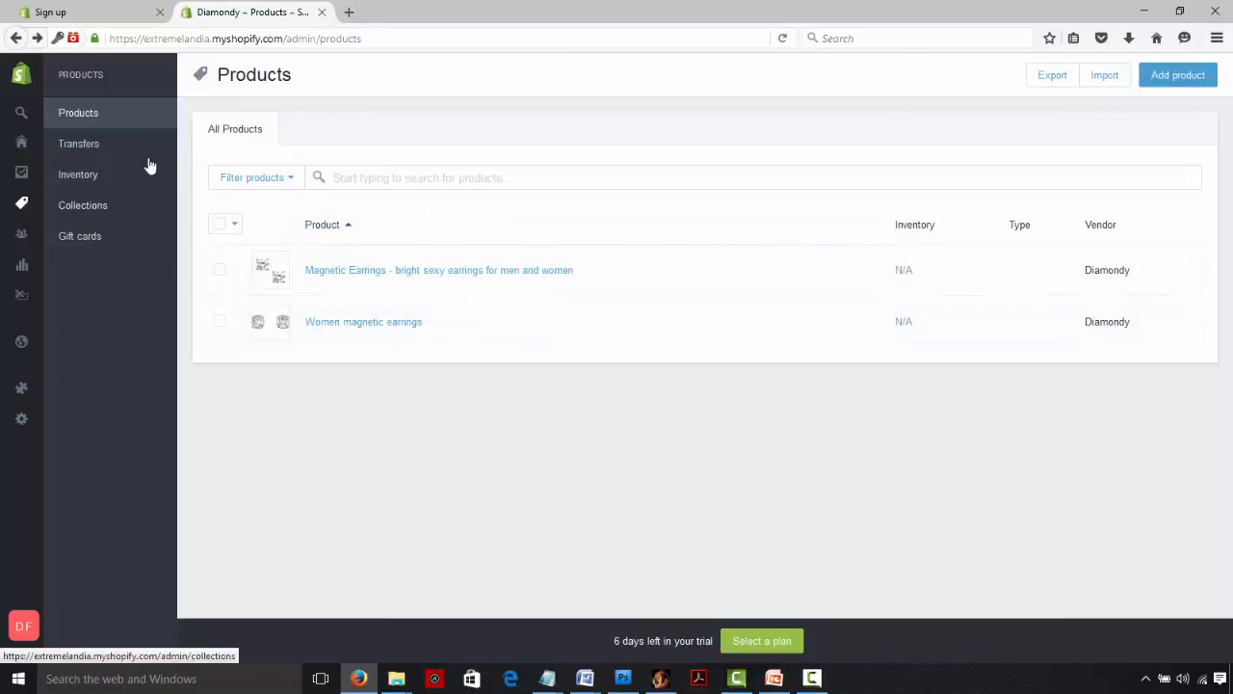
- Look through the Customers, Reports and Discounts sections of the store admin
mouse_move(22, 202)
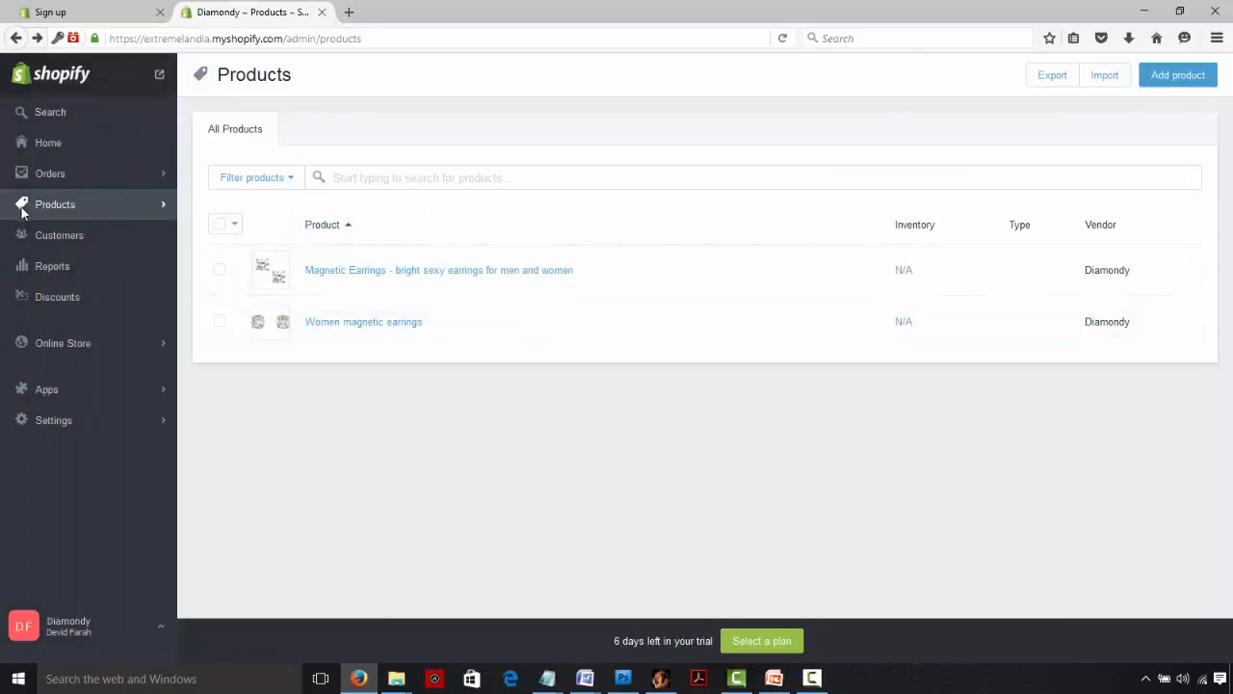
click(77, 237)
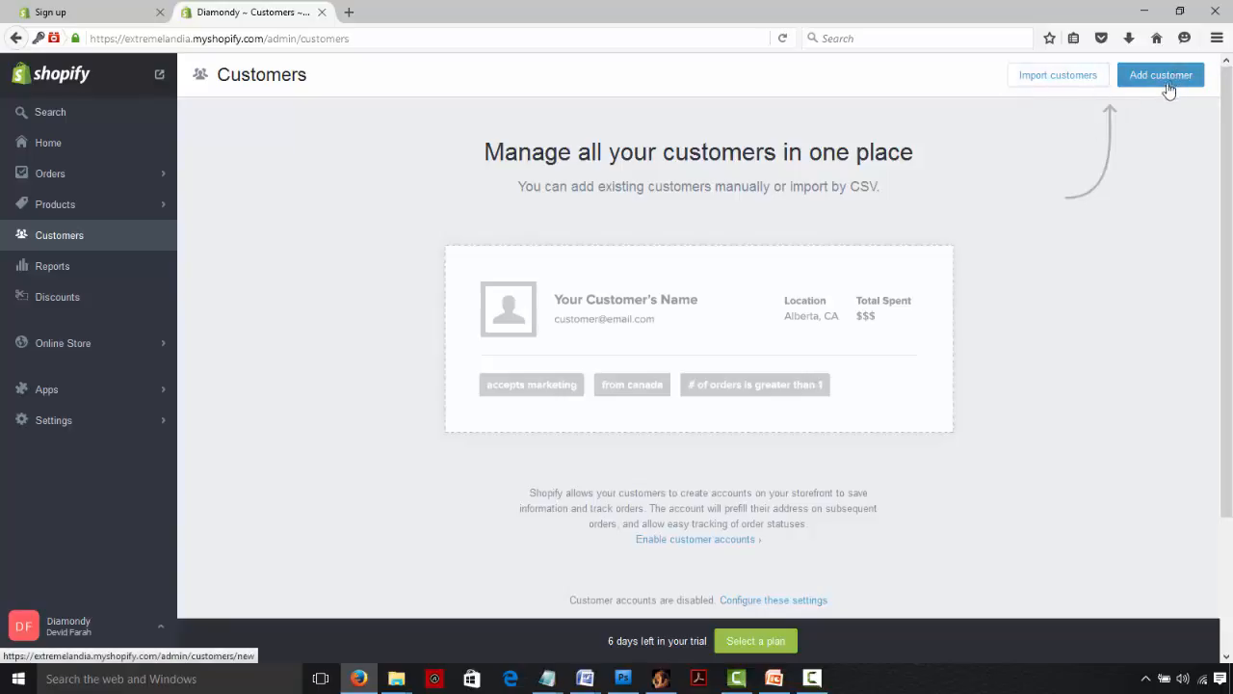
click(68, 265)
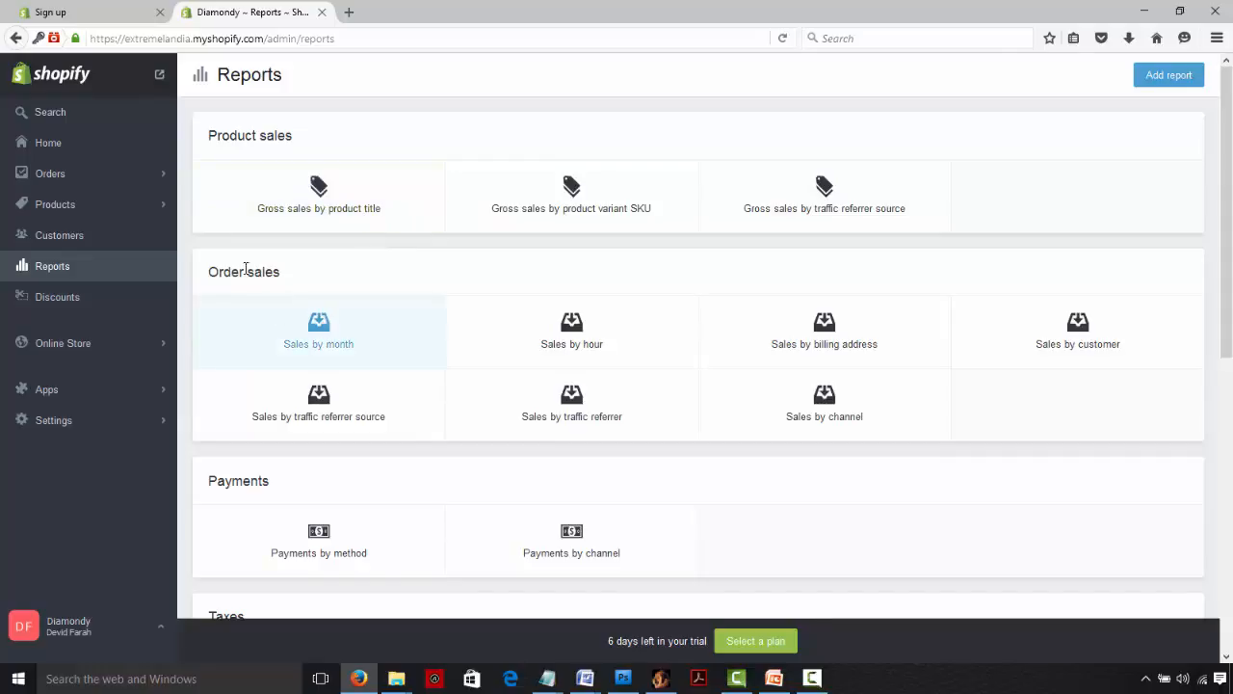
drag(1229, 313, 1231, 212)
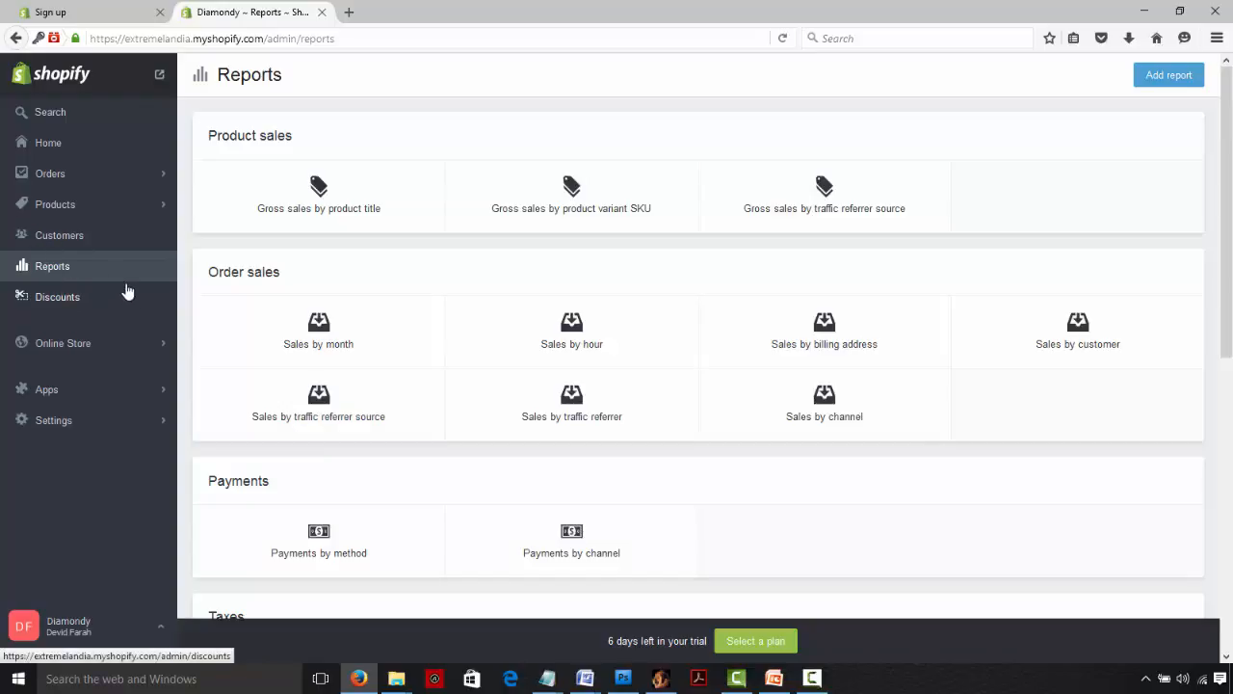
click(75, 301)
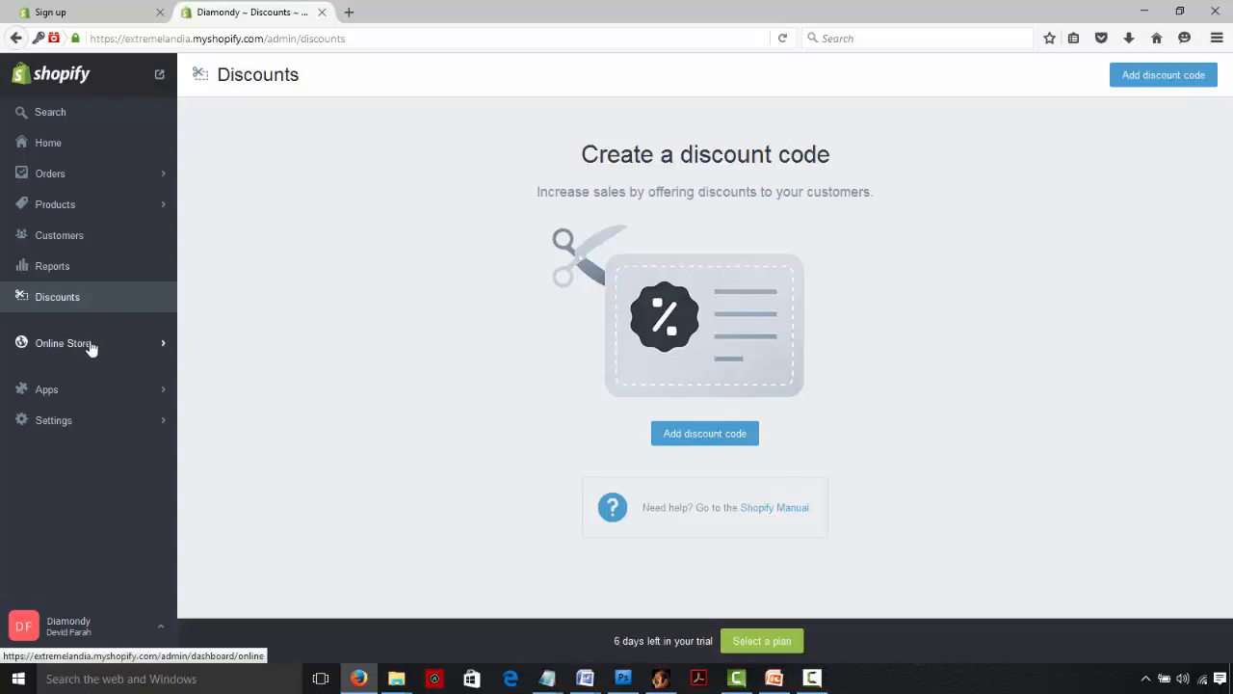
- Review the Online Store's overview, blog posts and pages
click(79, 344)
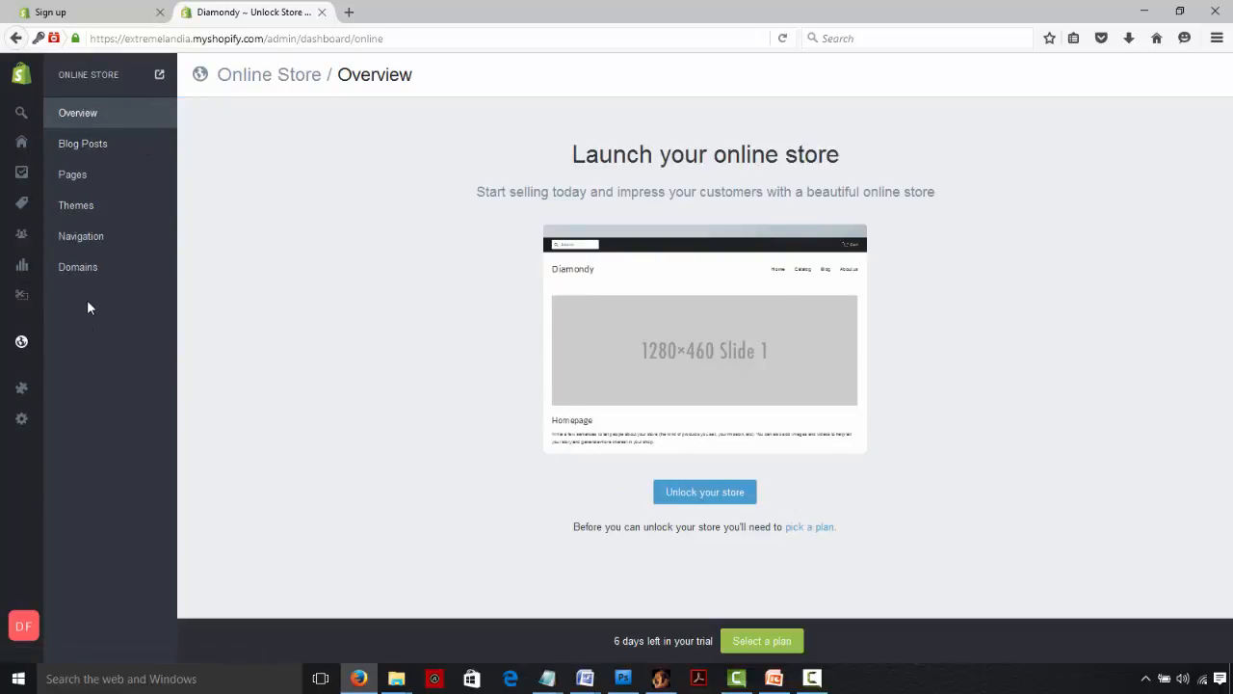
click(106, 152)
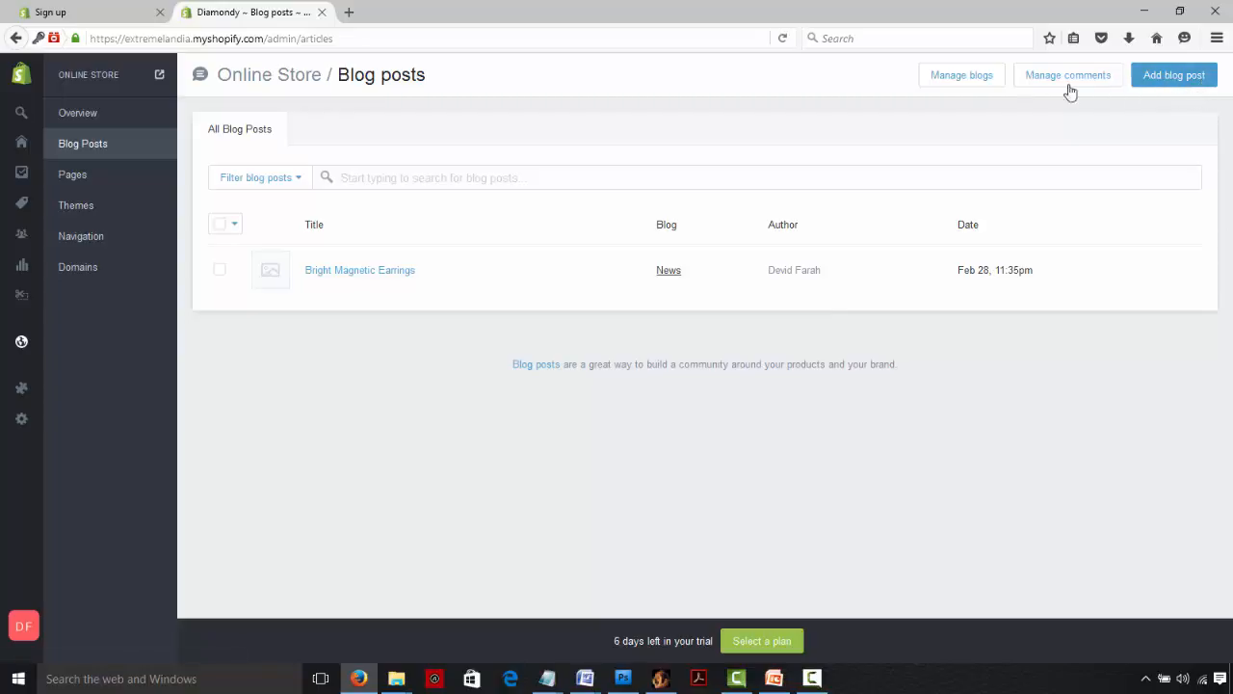
click(104, 183)
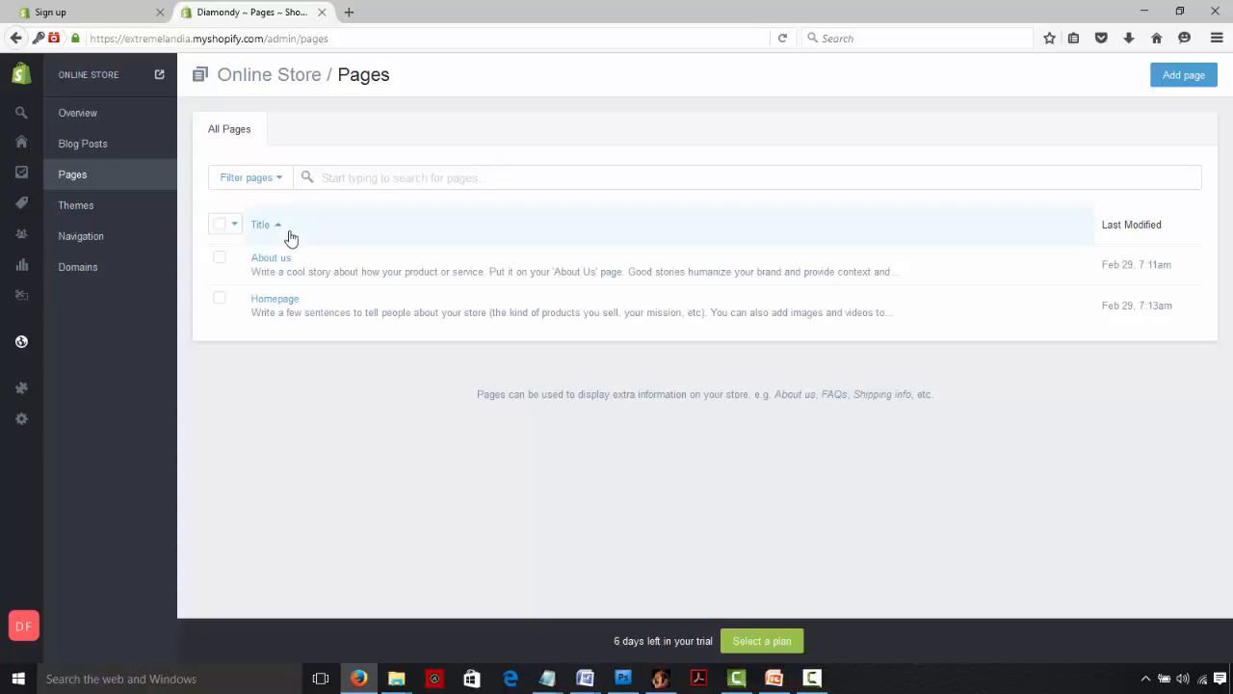
- View the store's themes, look at the Minimal theme's customization editor, and return to the themes page
click(122, 214)
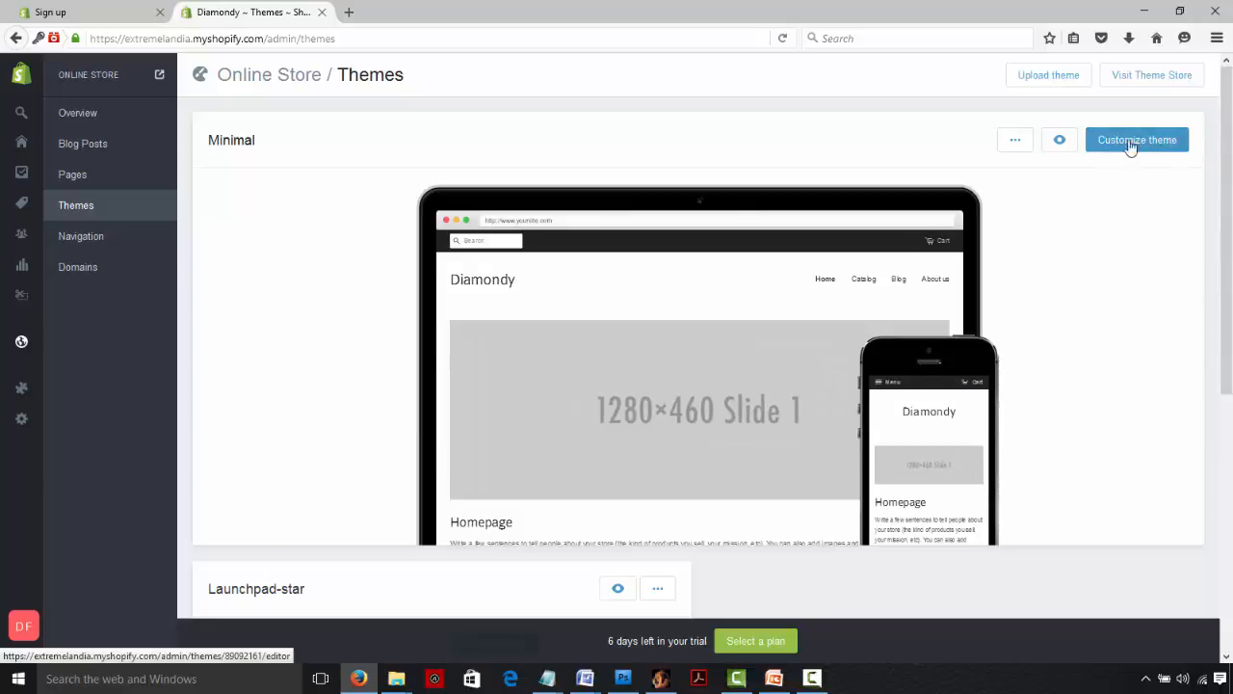
click(1133, 144)
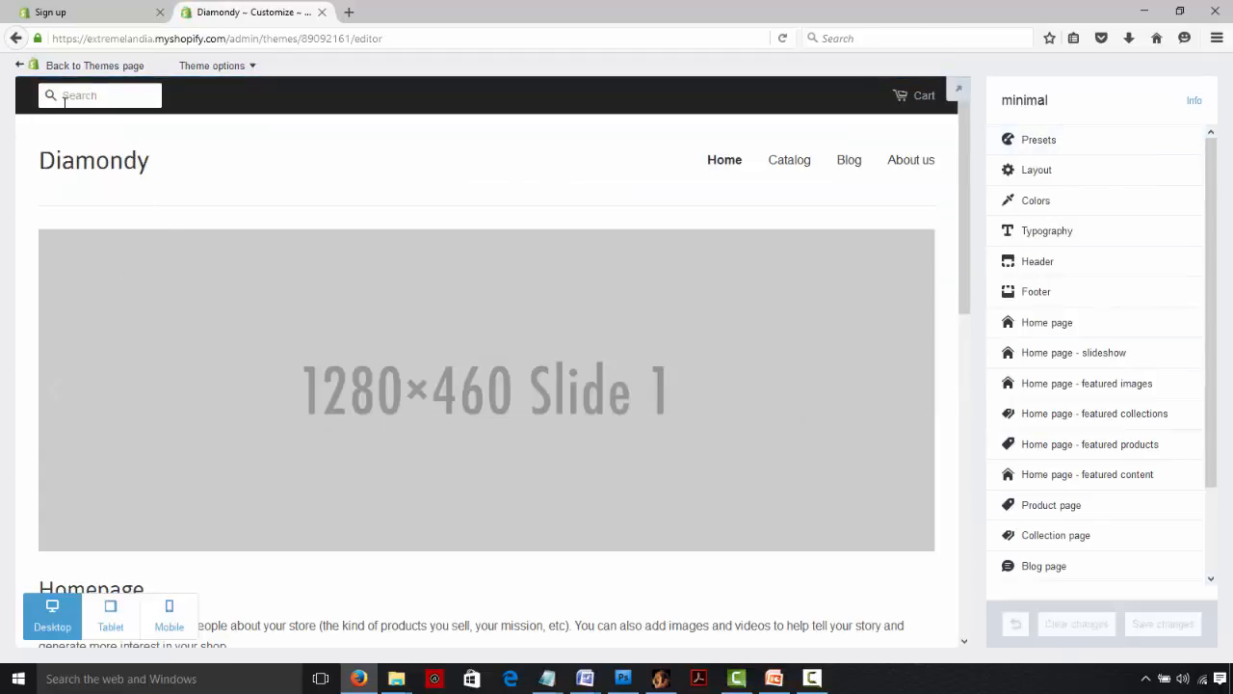
click(15, 39)
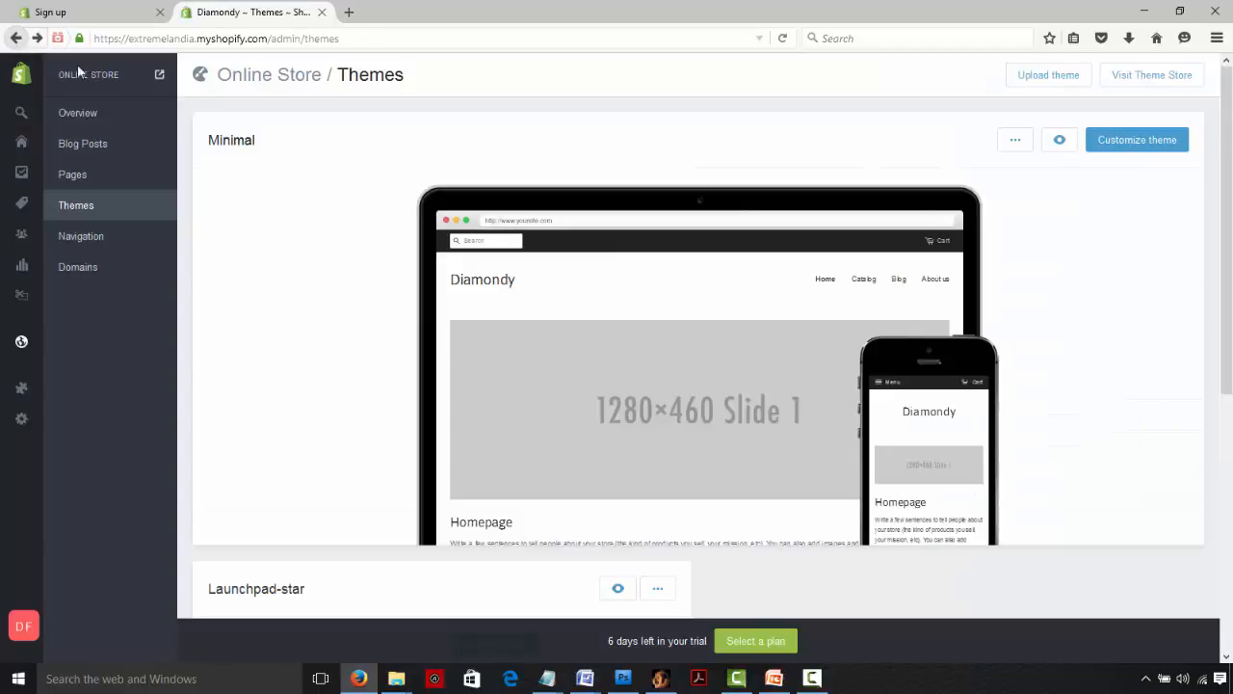
mouse_move(697, 279)
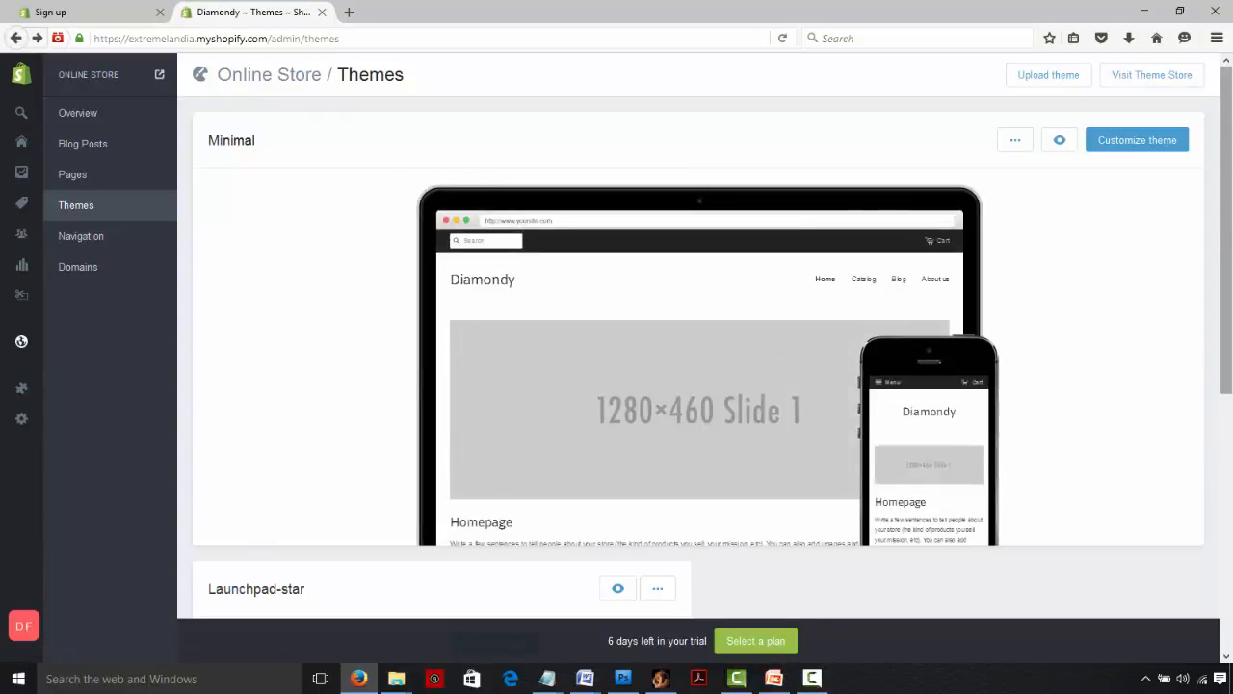
scroll(699, 356, down, 2)
scroll(698, 357, up, 2)
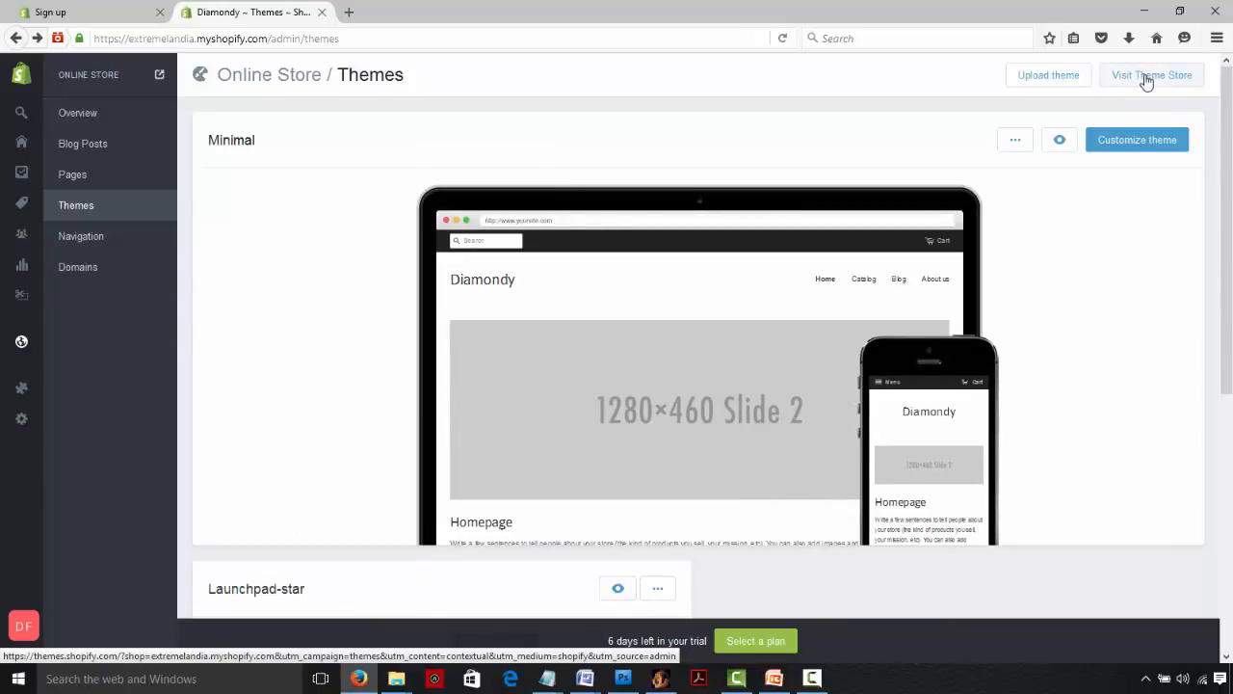
- Visit the Theme Store to browse the available themes, and close it
click(1146, 81)
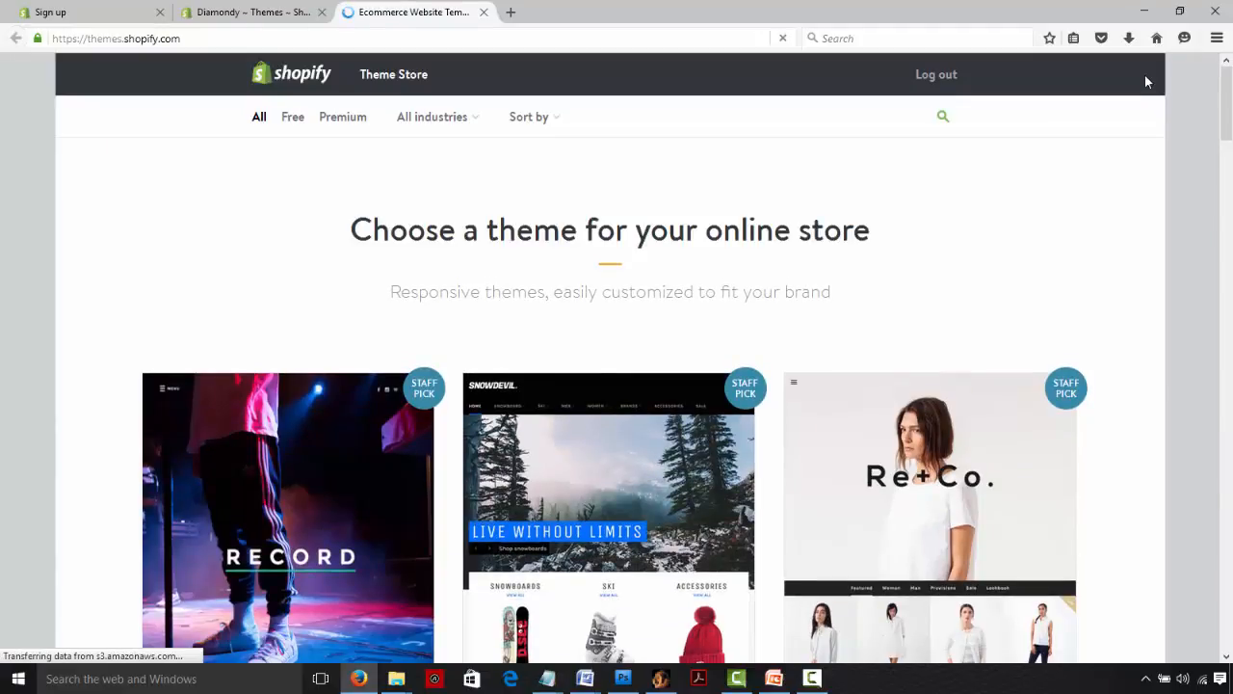
mouse_move(1227, 97)
mouse_down()
mouse_move(1229, 371)
mouse_move(1229, 77)
mouse_up()
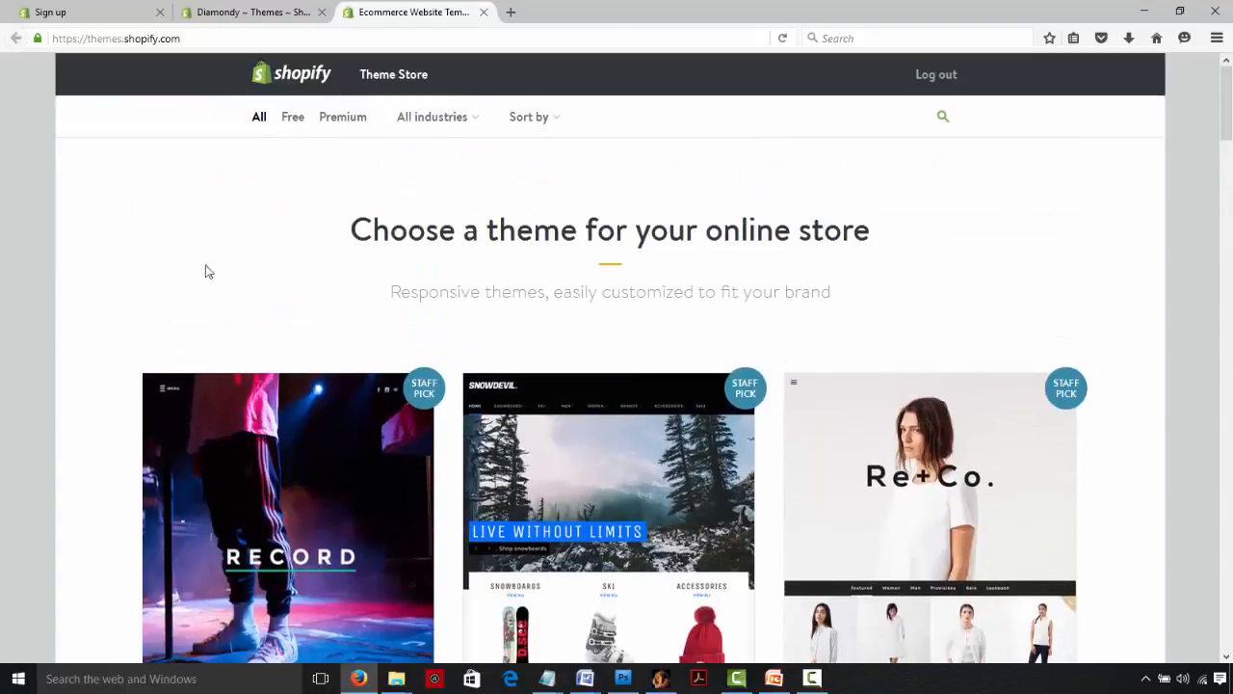
click(484, 11)
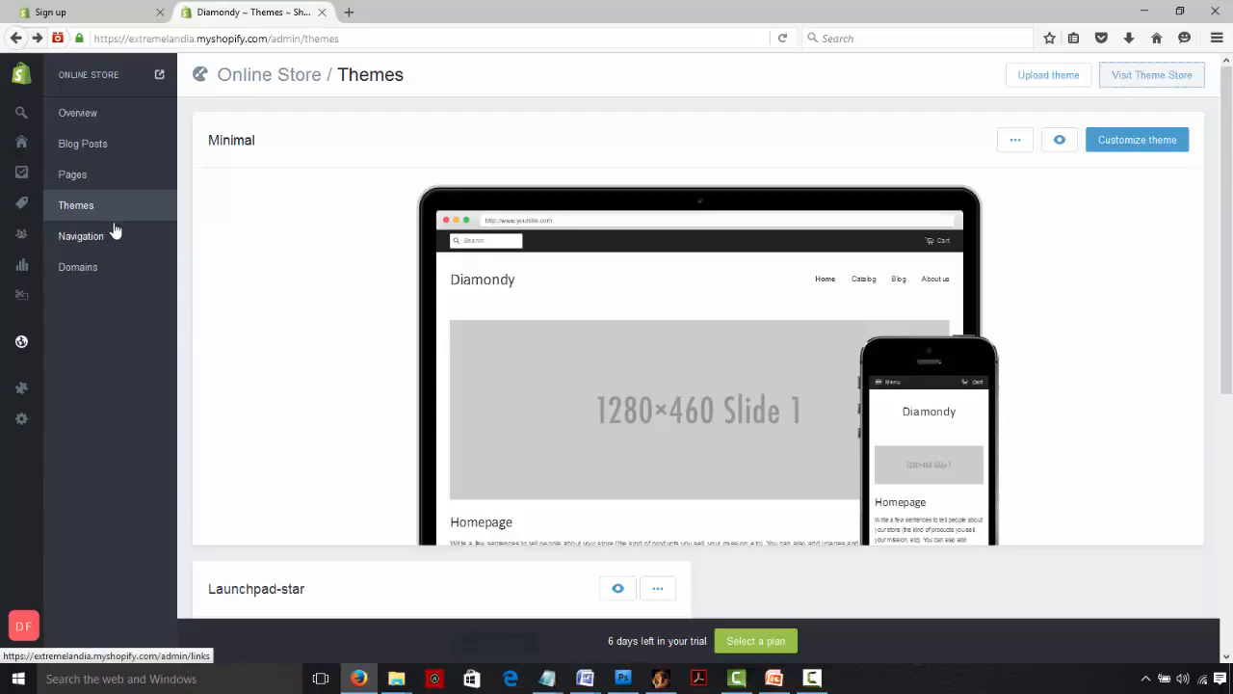
- Review the Online Store's navigation menus and its domain settings
click(85, 239)
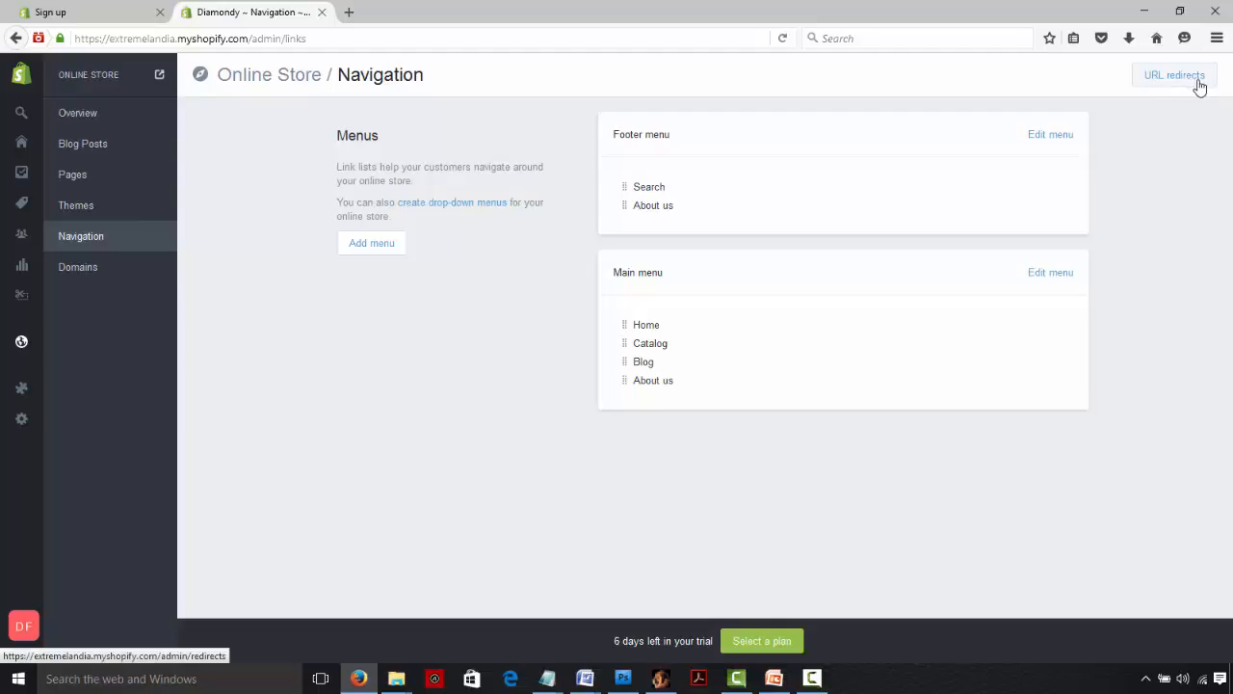
click(124, 274)
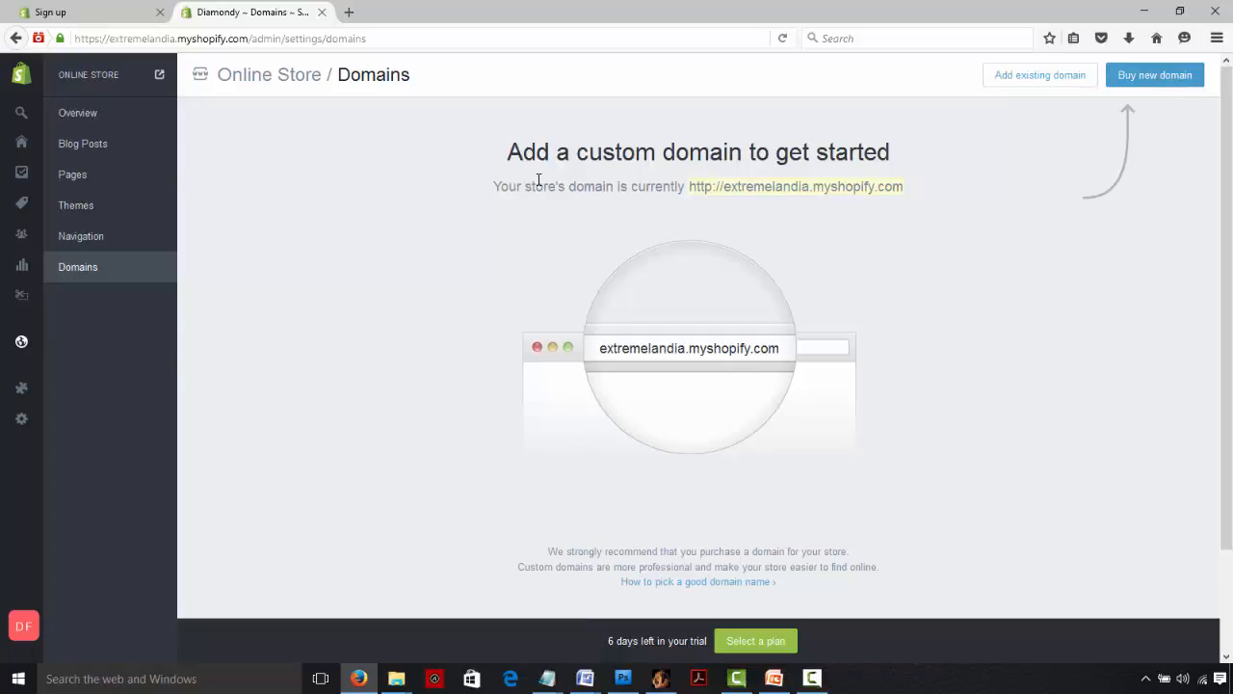
- Open the Apps section's Discover page and view the recommended apps
mouse_move(110, 113)
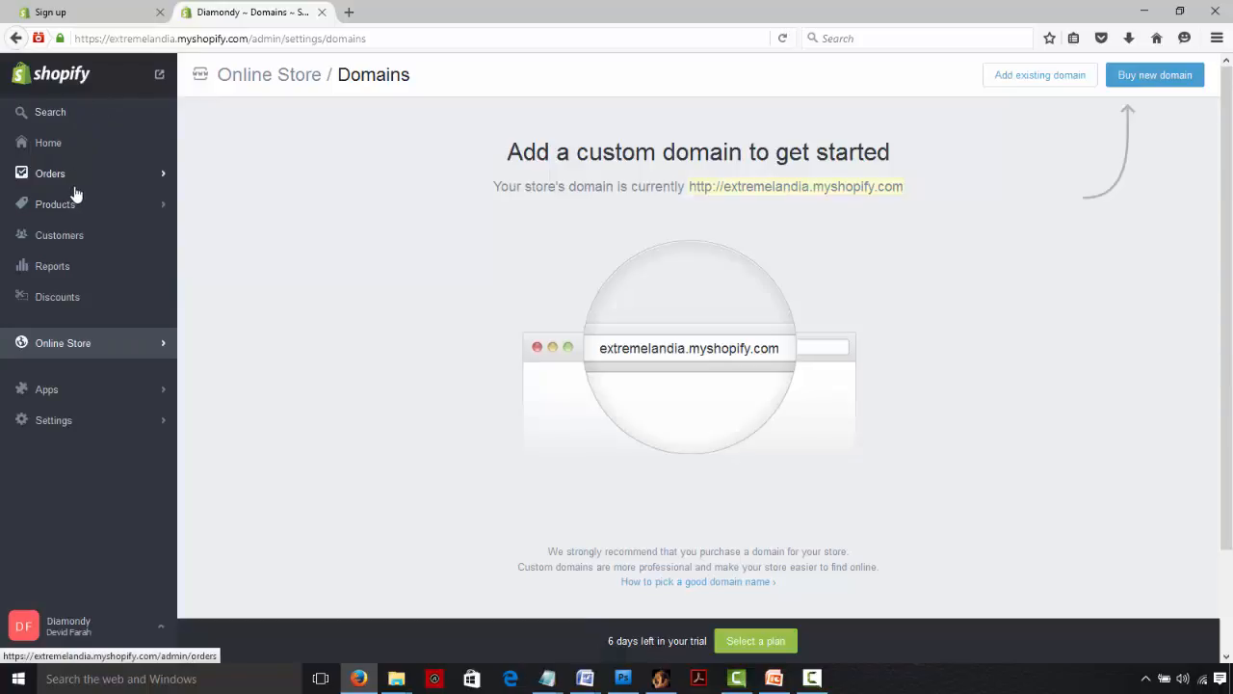
click(56, 390)
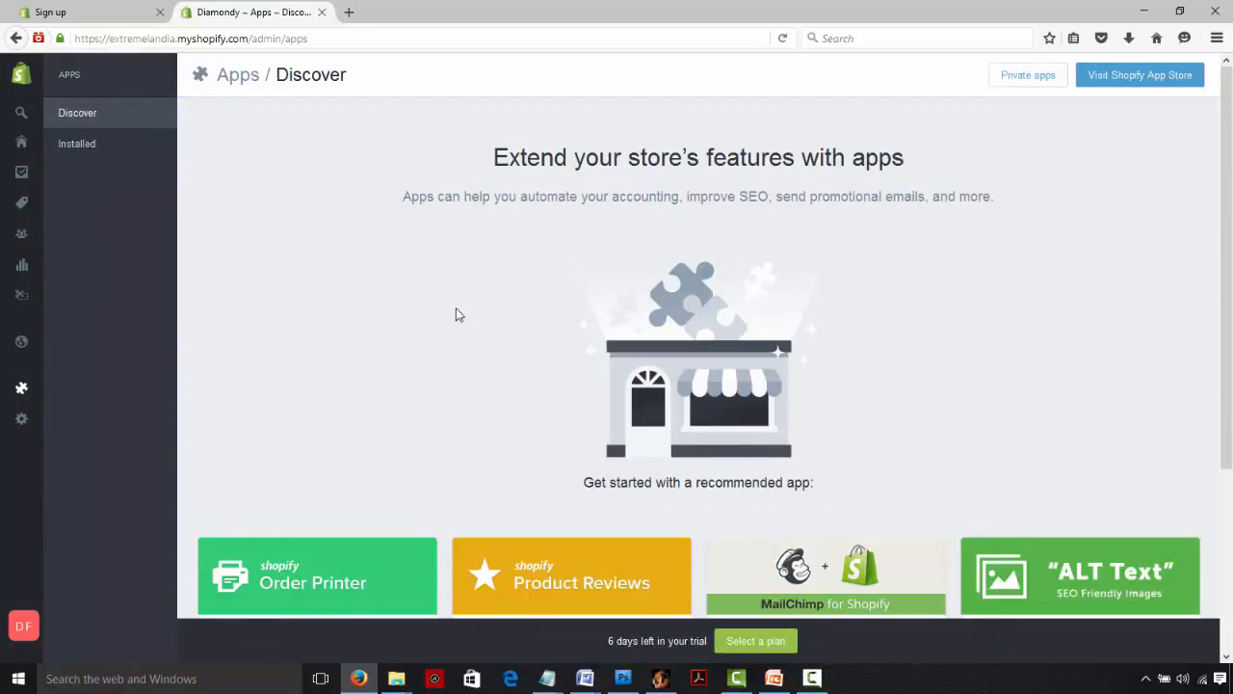
scroll(1227, 265, down, 5)
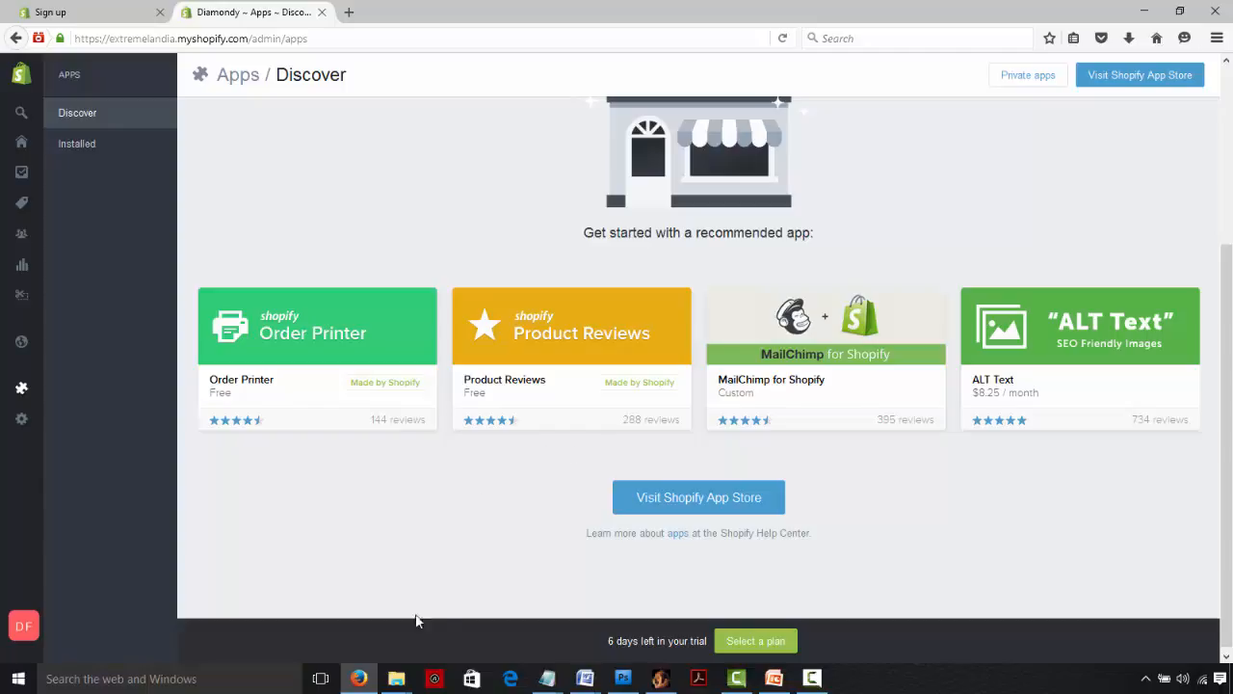
- Visit the Shopify App Store, dismiss its login prompt, browse the featured apps, and close the store
click(700, 508)
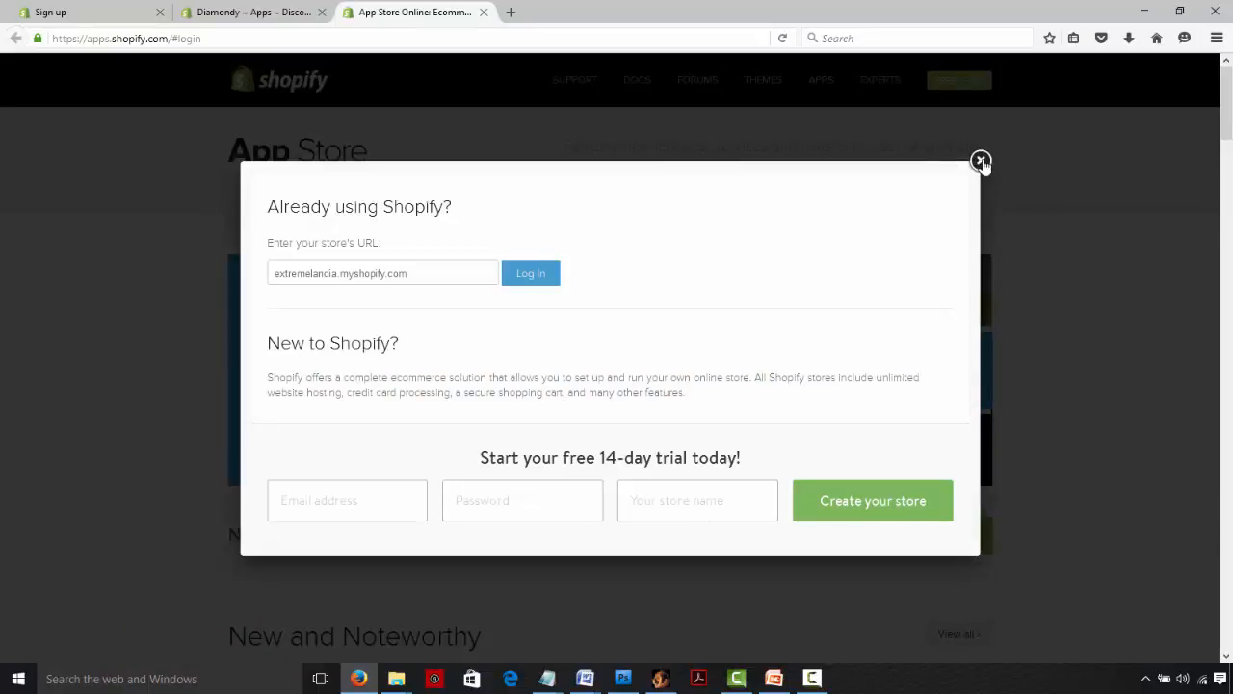
click(980, 160)
drag(1226, 96, 1231, 140)
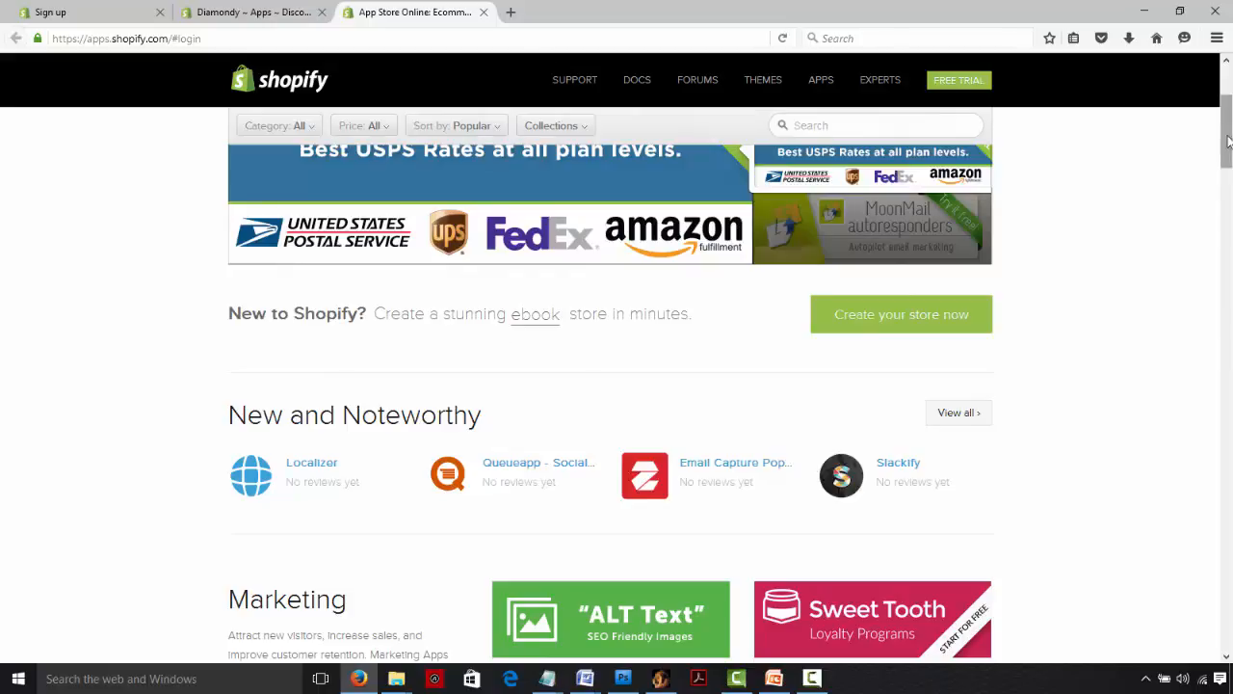
click(483, 12)
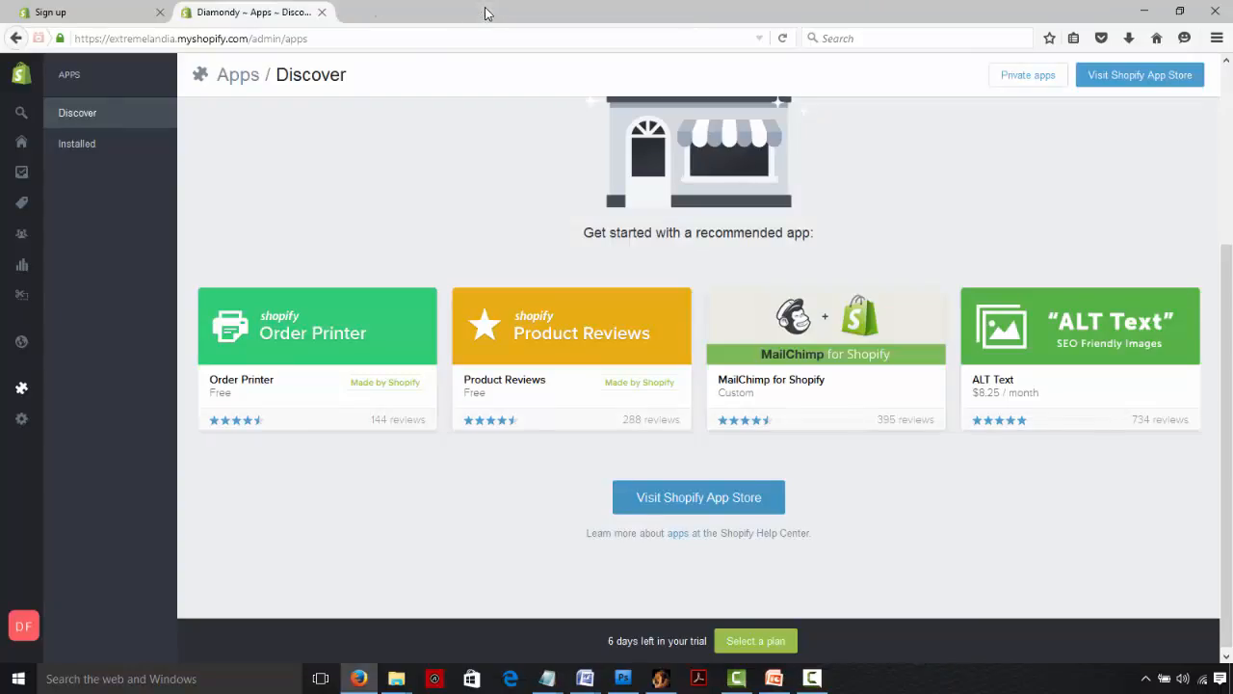
- Open the General settings and review the store details and store address
mouse_move(20, 347)
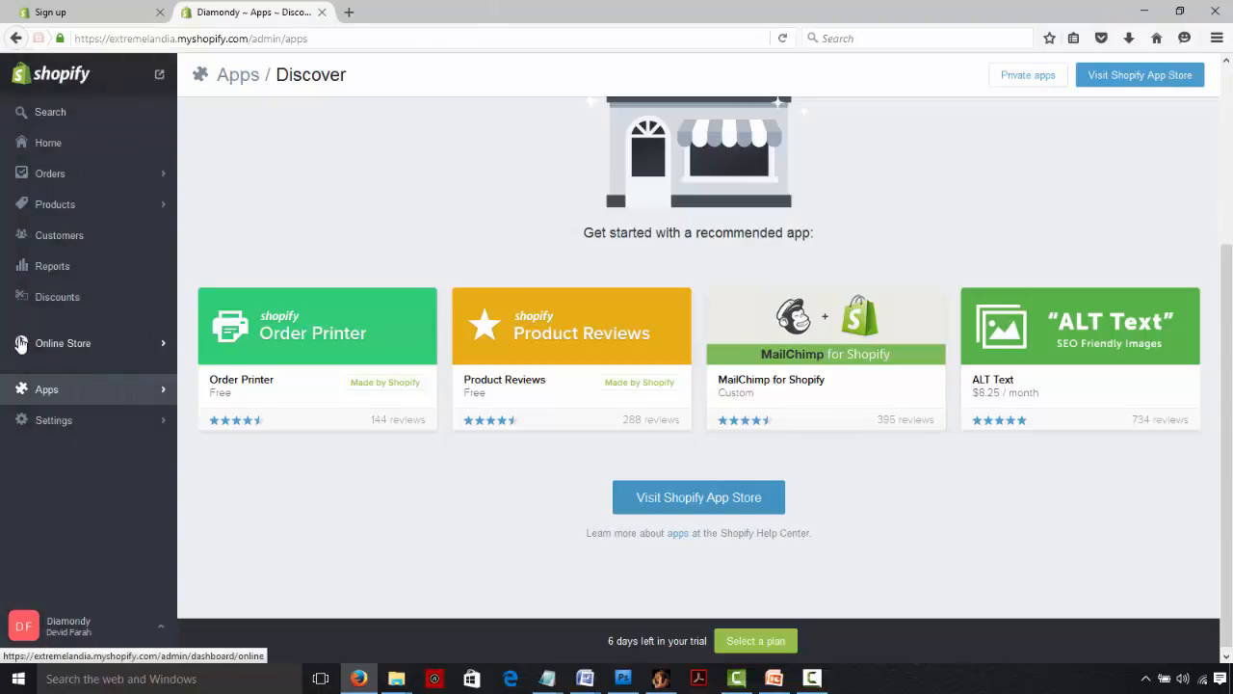
click(64, 424)
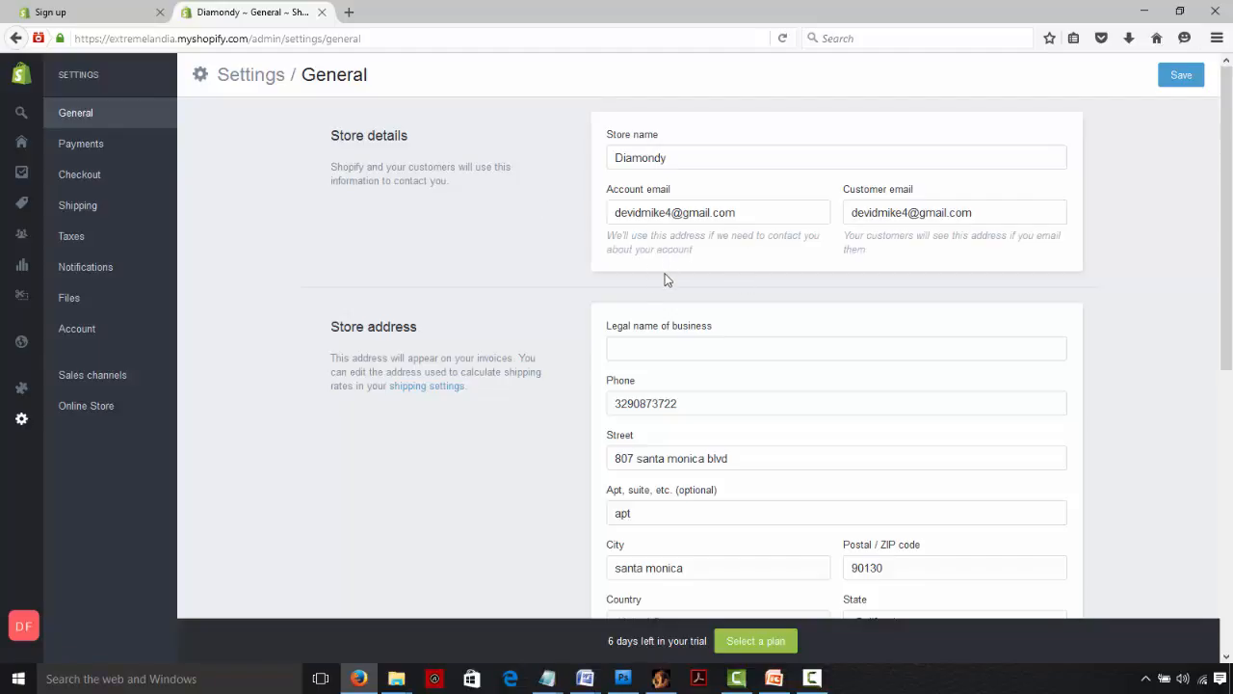
mouse_move(1229, 231)
mouse_down()
mouse_move(1228, 347)
mouse_move(1230, 253)
mouse_up()
- Review the Payments settings, from Shopify Payments and PayPal through Amazon, alternative and manual payments to payment authorization
click(82, 146)
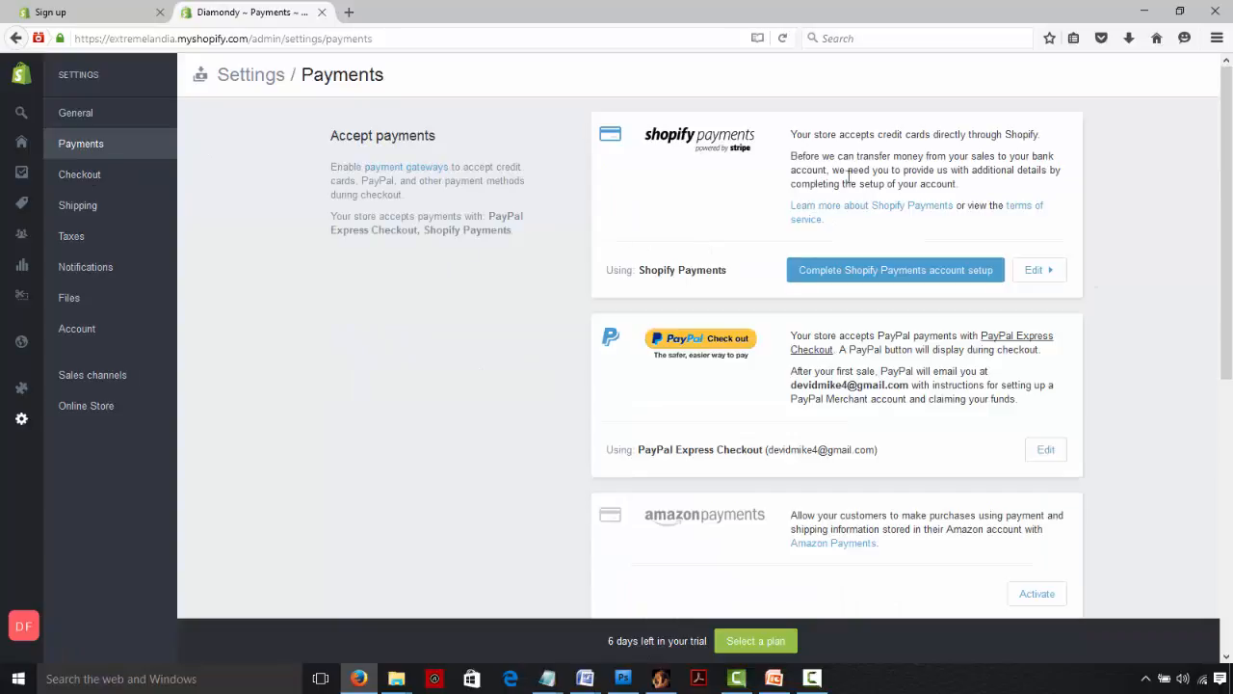
scroll(1229, 215, down, 2)
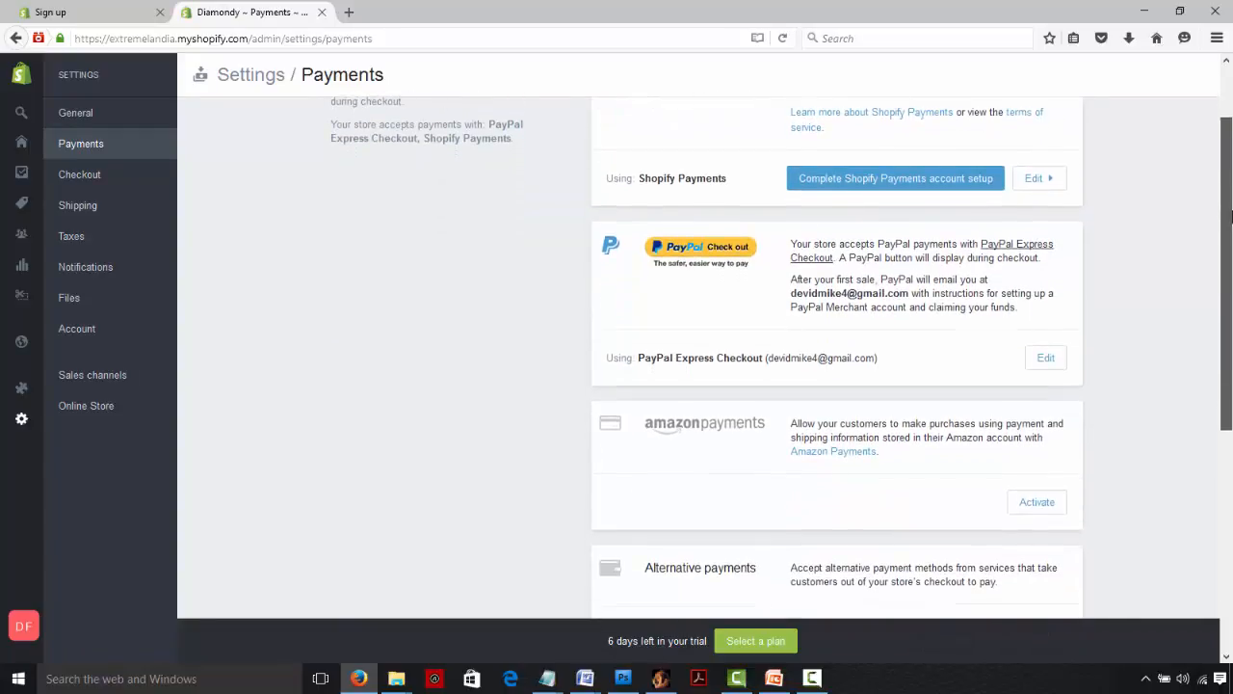
scroll(1231, 215, down, 1)
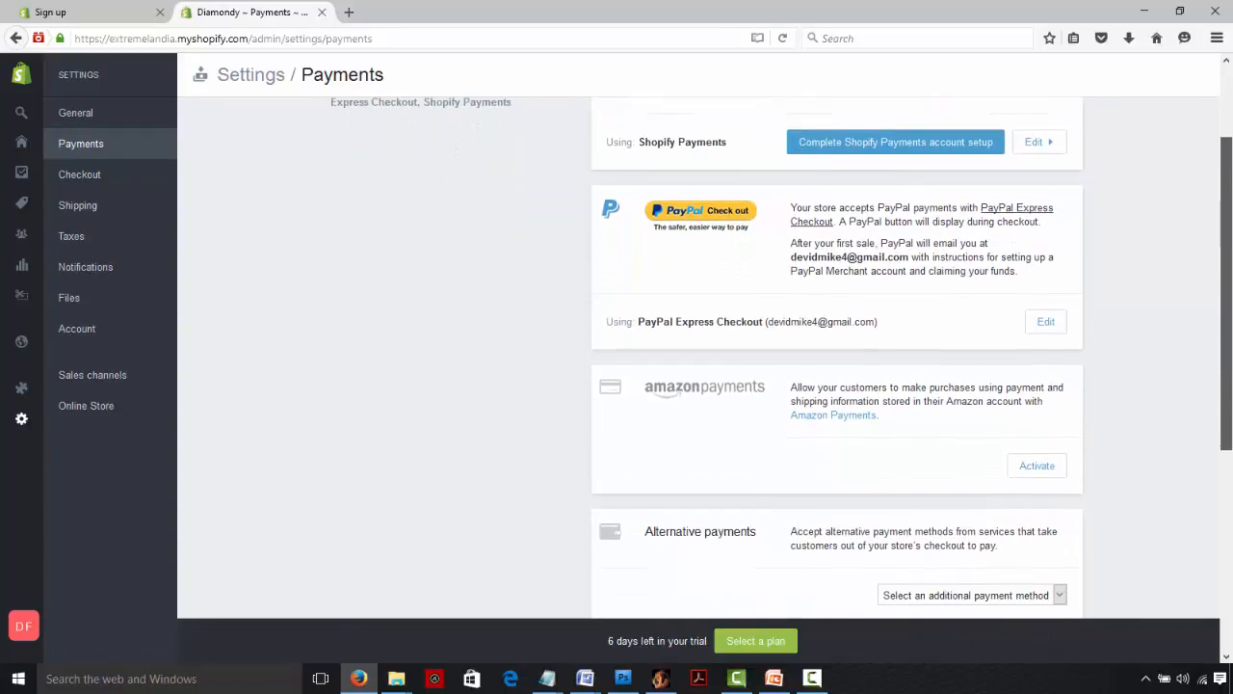
scroll(1230, 245, down, 1)
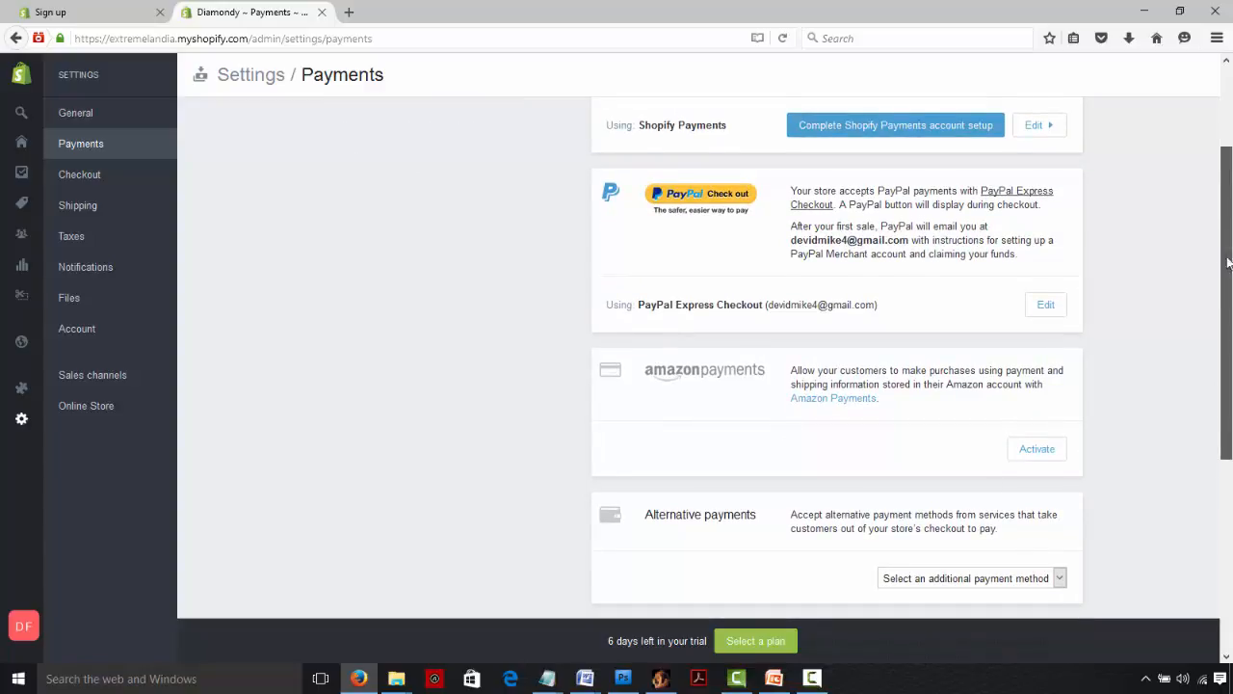
scroll(1228, 262, down, 1)
drag(1224, 278, 1218, 377)
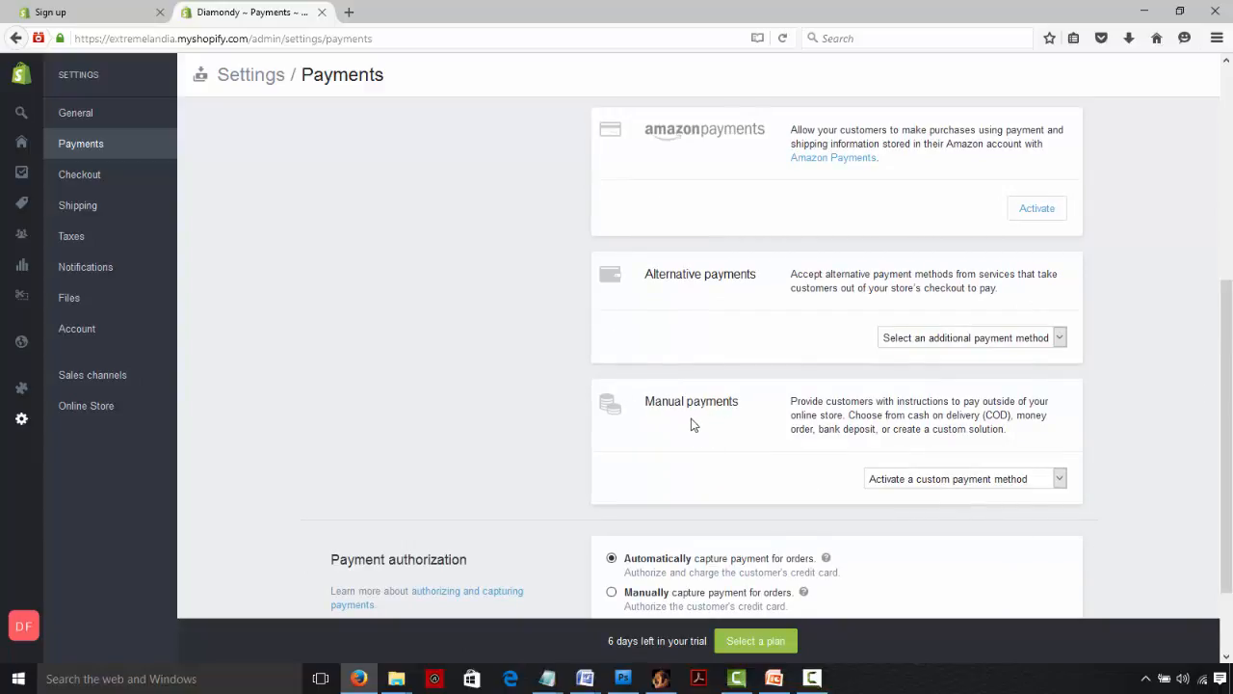
scroll(1221, 324, up, 5)
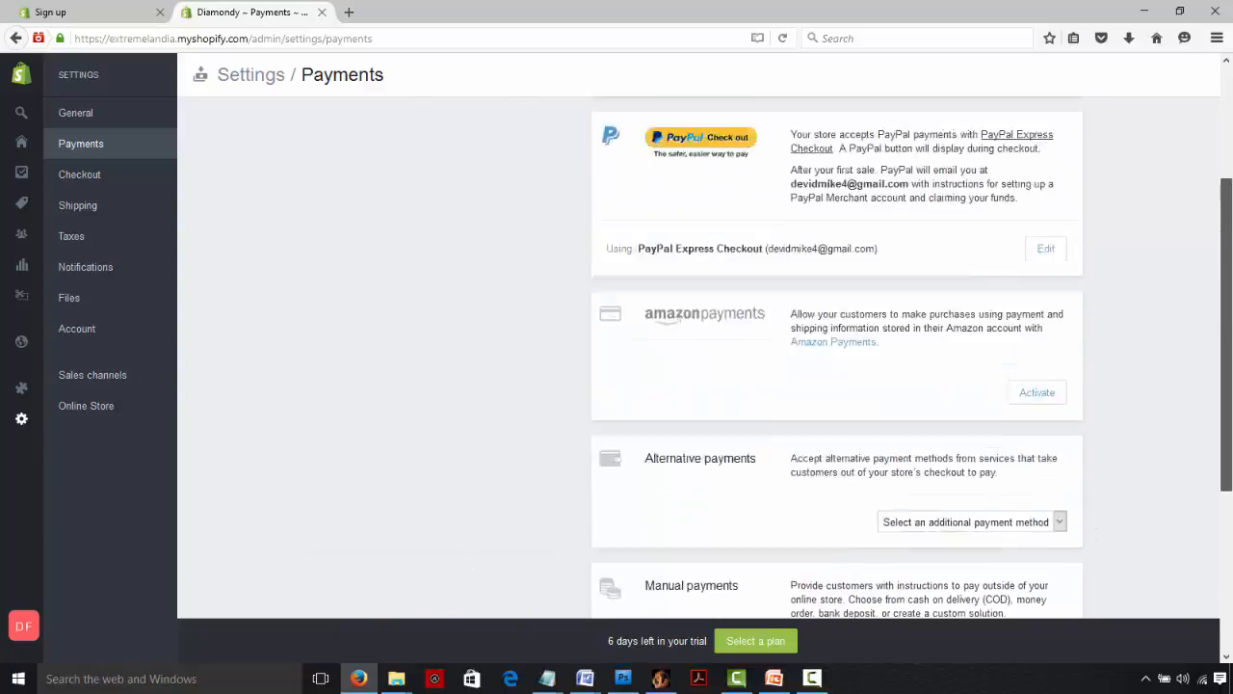
- In the Checkout settings, select "Accounts are optional" for customer accounts
click(138, 173)
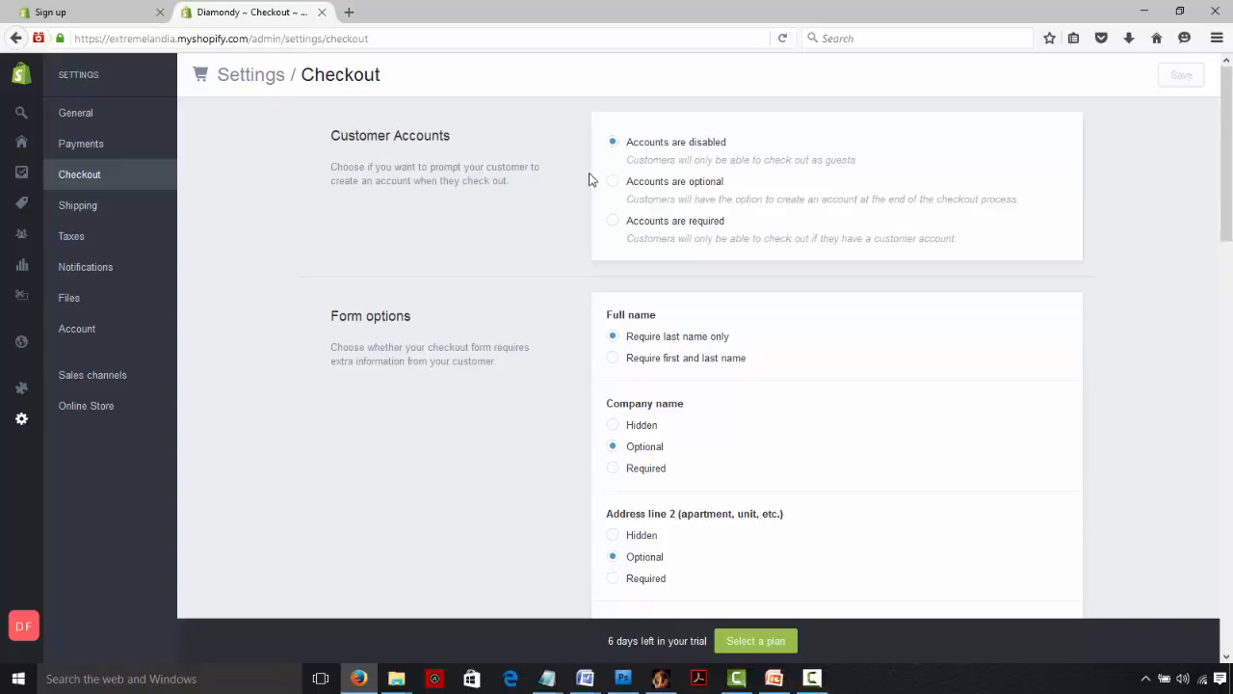
click(613, 183)
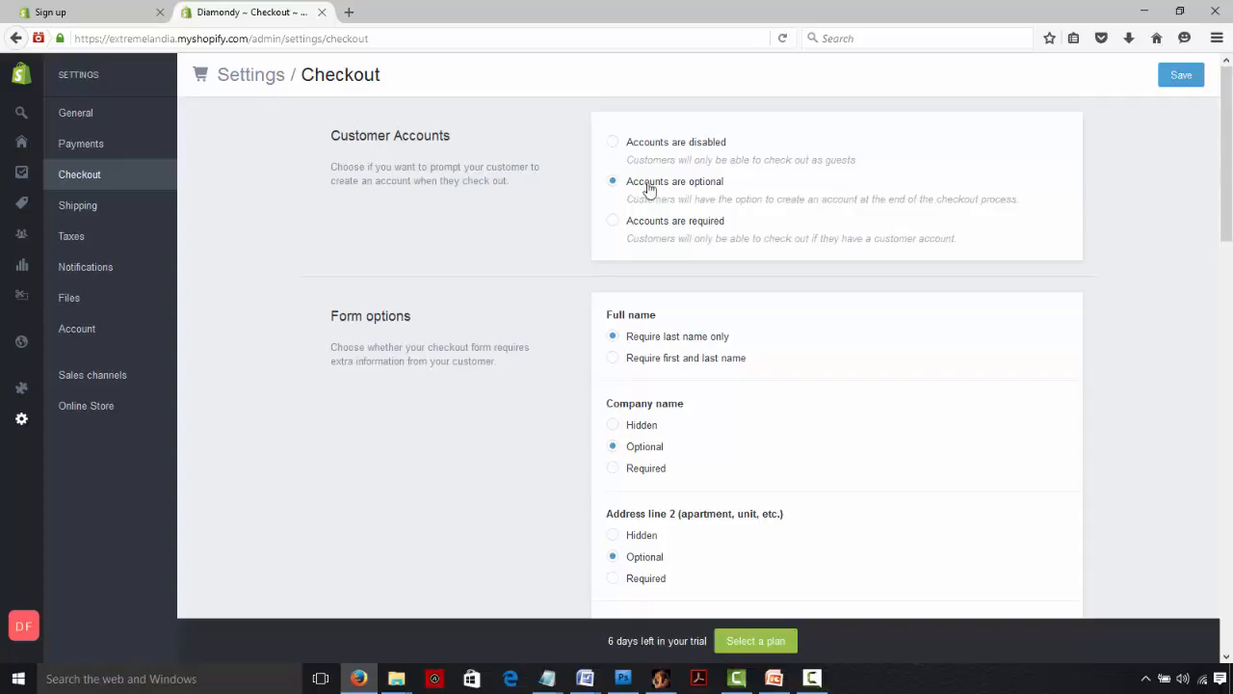
- Review the Shipping settings, including the shipping origin, shipping zones and rates, and label printer types
click(108, 214)
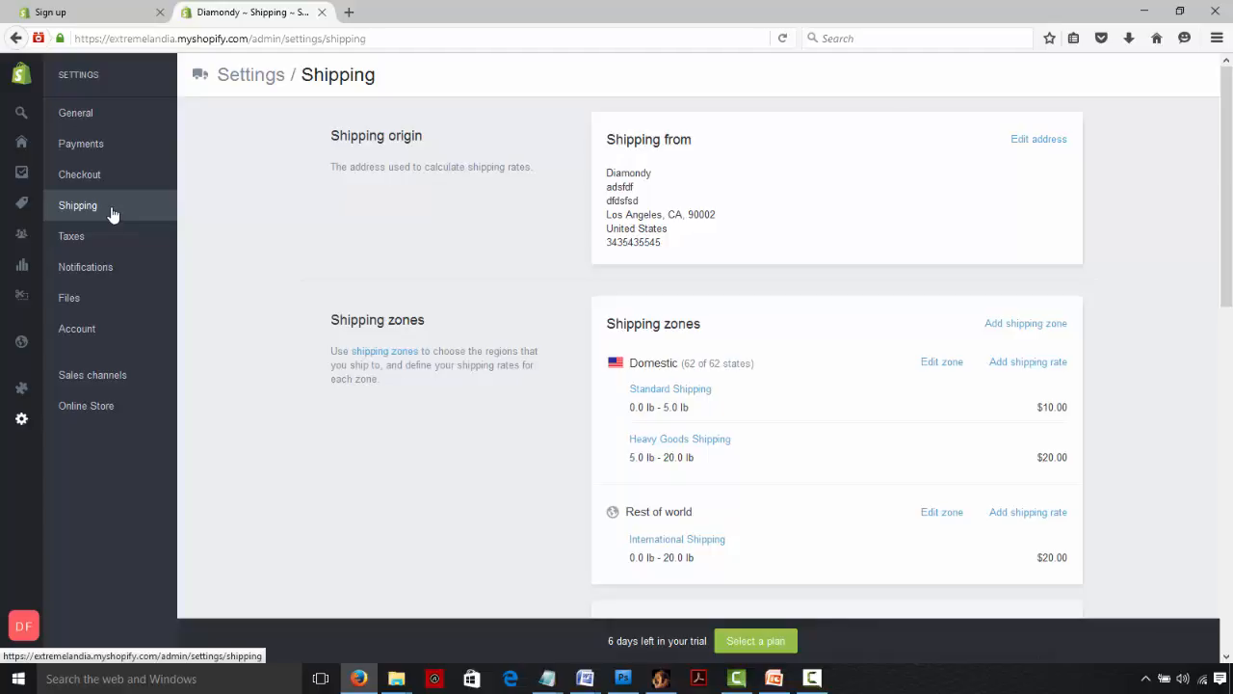
drag(1230, 195, 1230, 273)
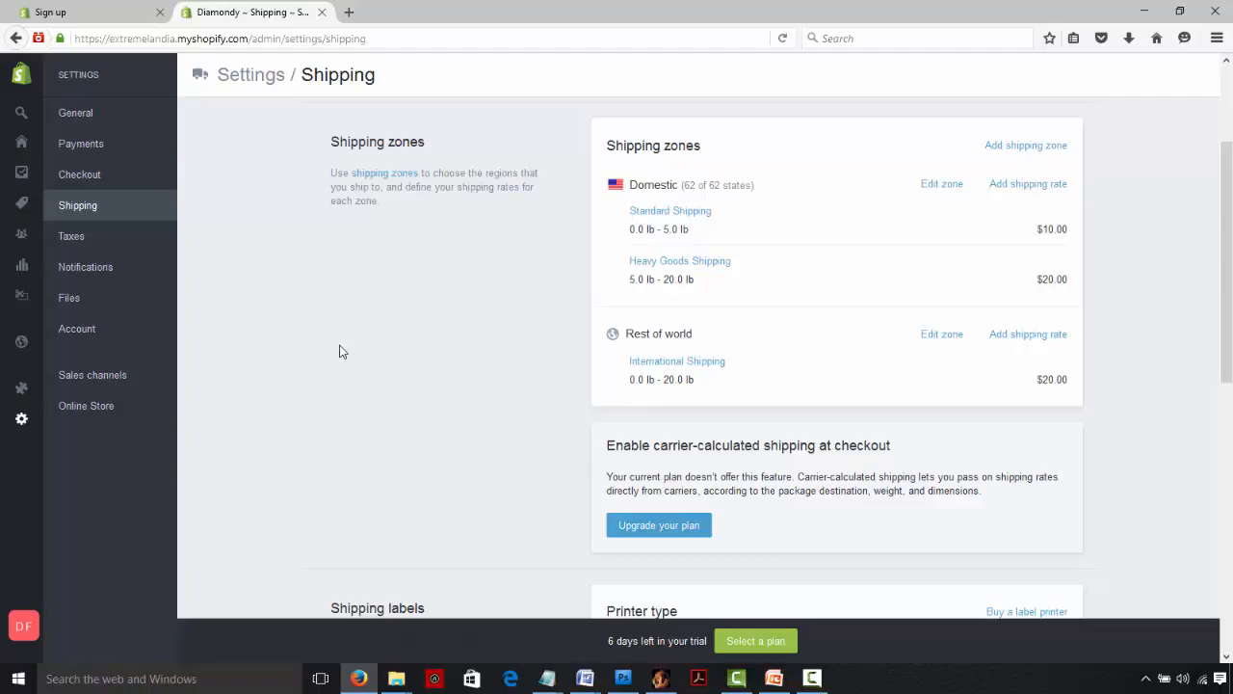
drag(1226, 362, 1219, 135)
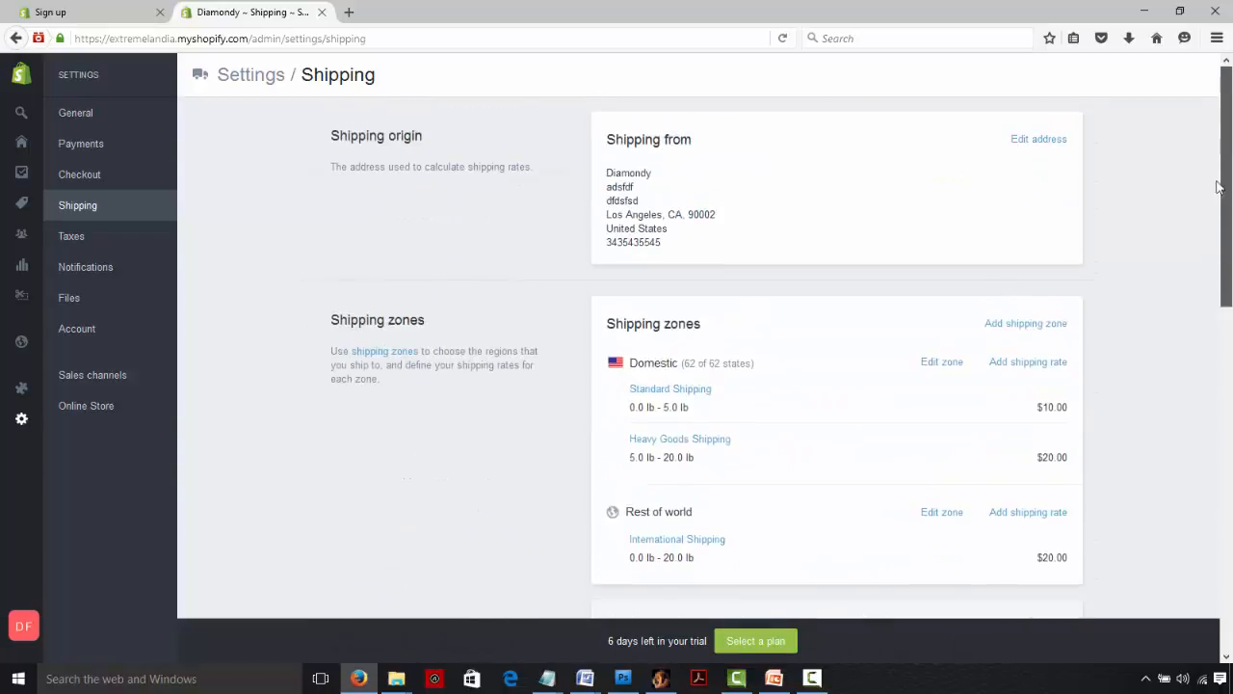
drag(1219, 186, 1213, 408)
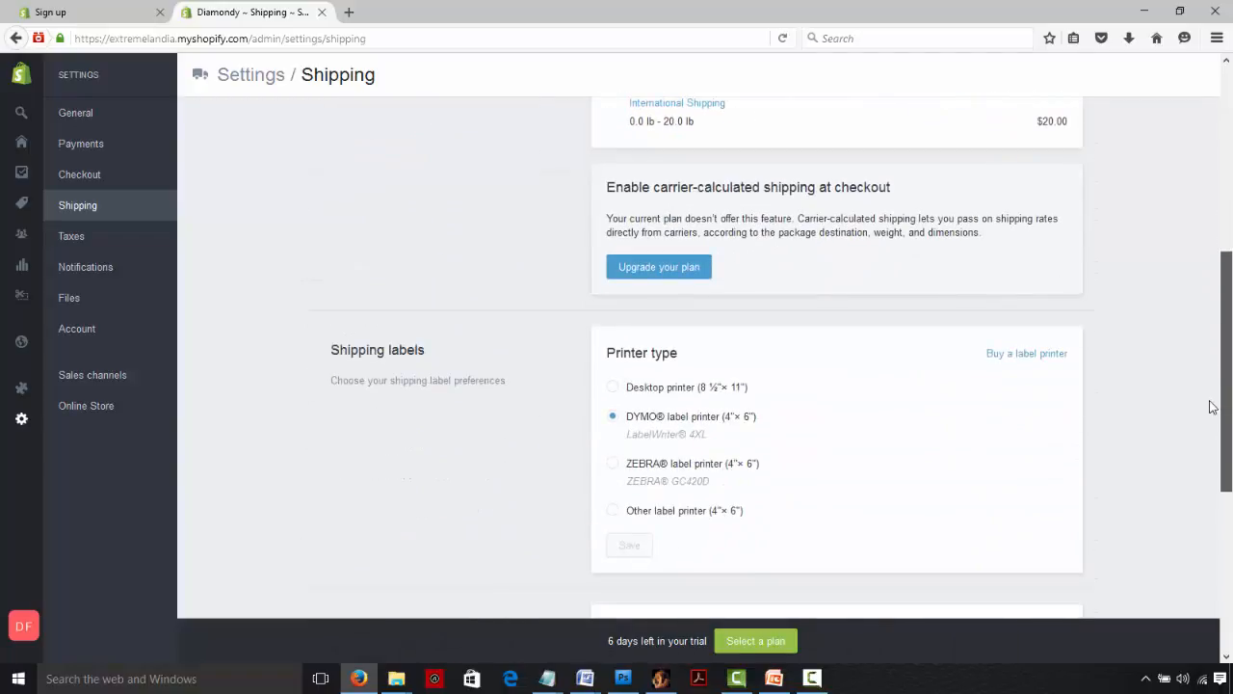
drag(1212, 406, 1213, 396)
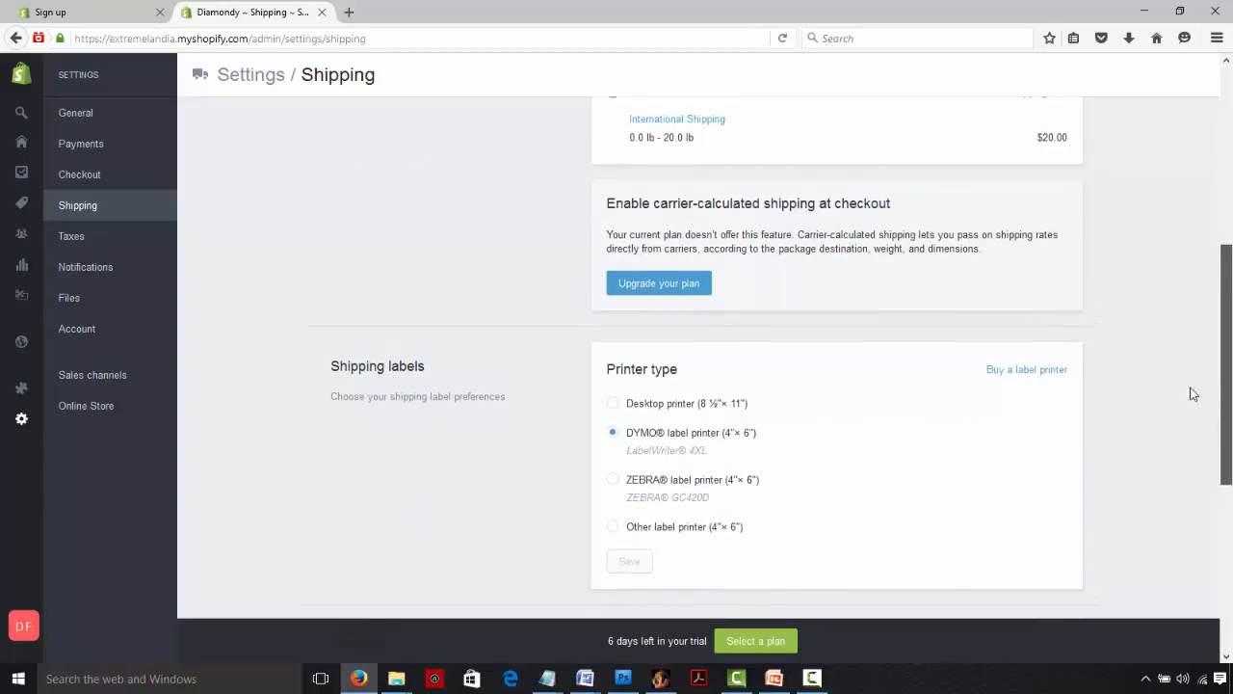
- In the Taxes settings, turn on "All taxes are included in my prices"
click(123, 239)
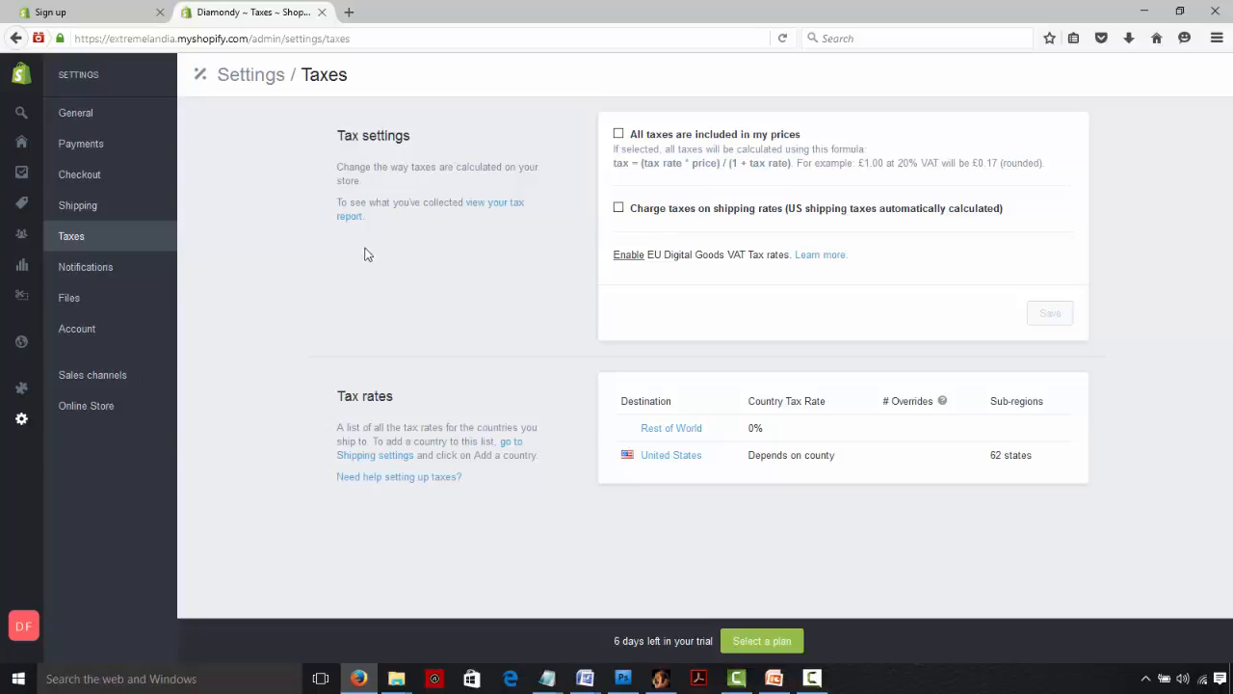
click(618, 134)
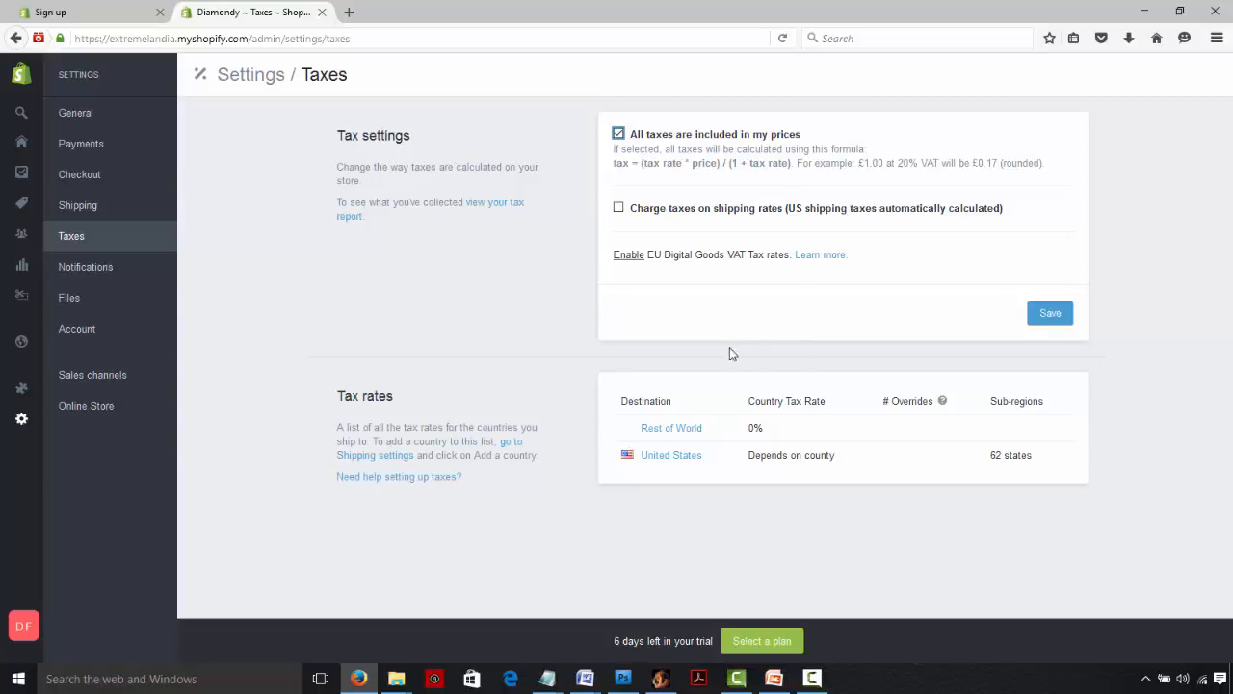
- Review the email templates and order notifications in the Notifications settings
click(130, 278)
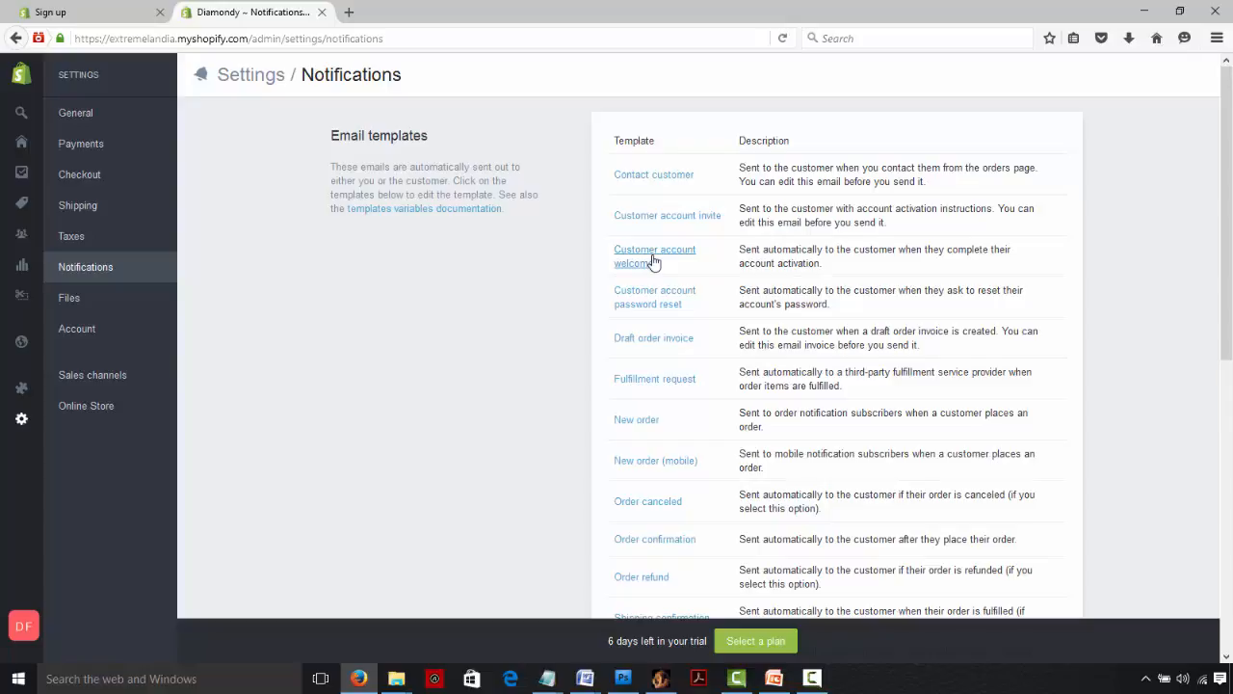
drag(1226, 271, 1222, 414)
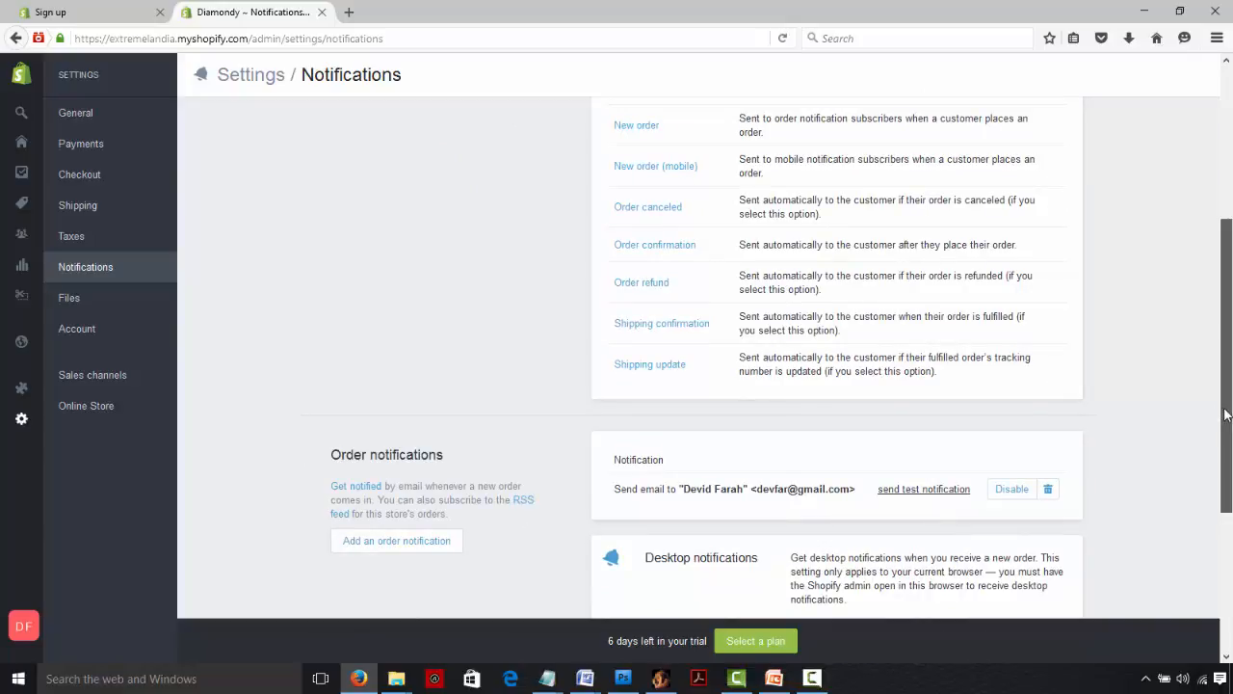
drag(1226, 414, 1231, 361)
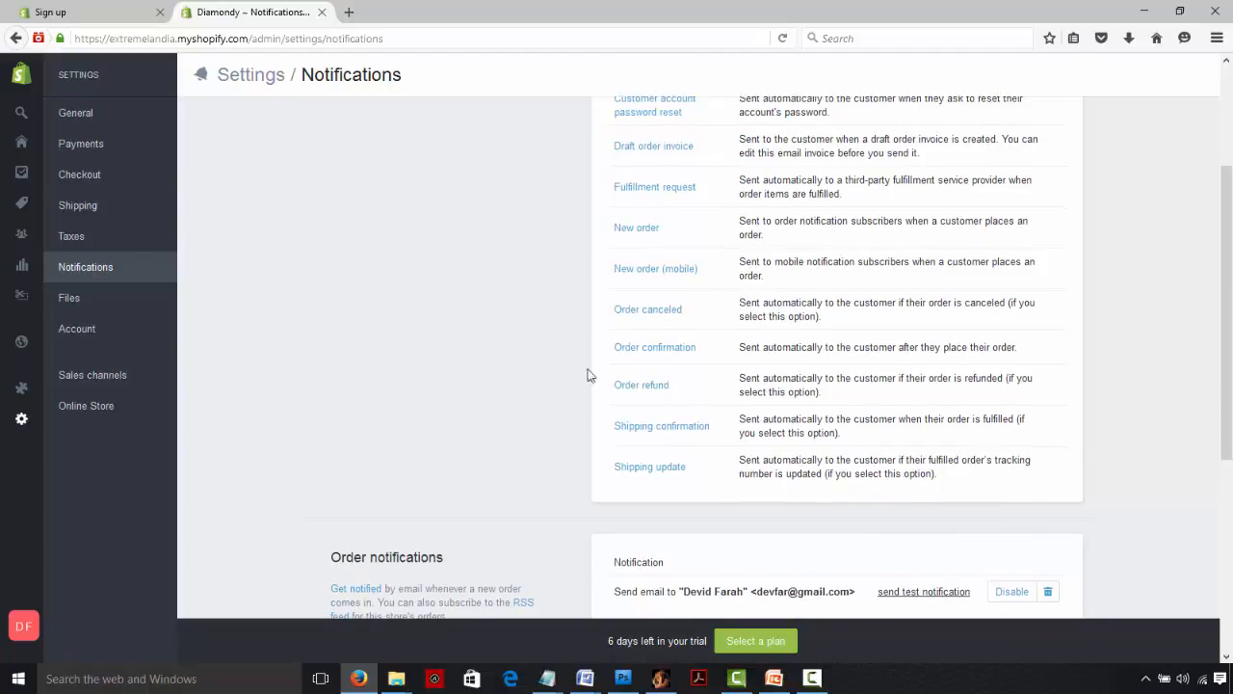
- View the store's uploaded files, and review the Account settings with their plan overview, billing information and staff members
click(139, 304)
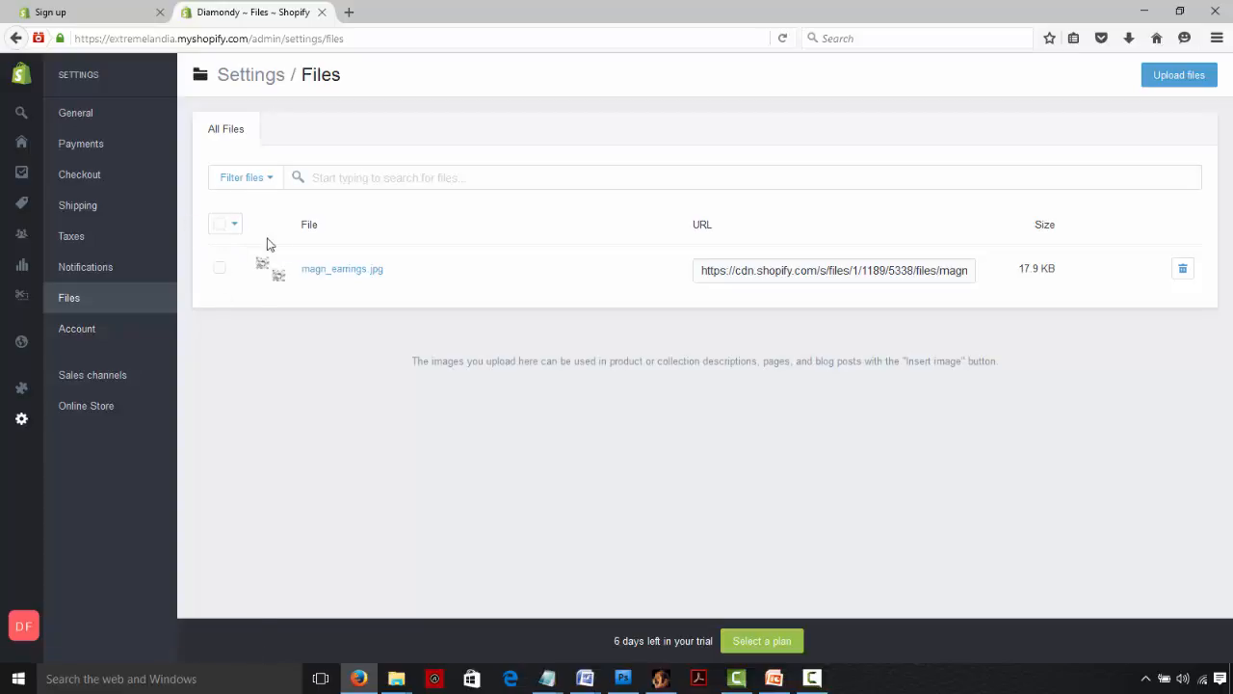
click(127, 332)
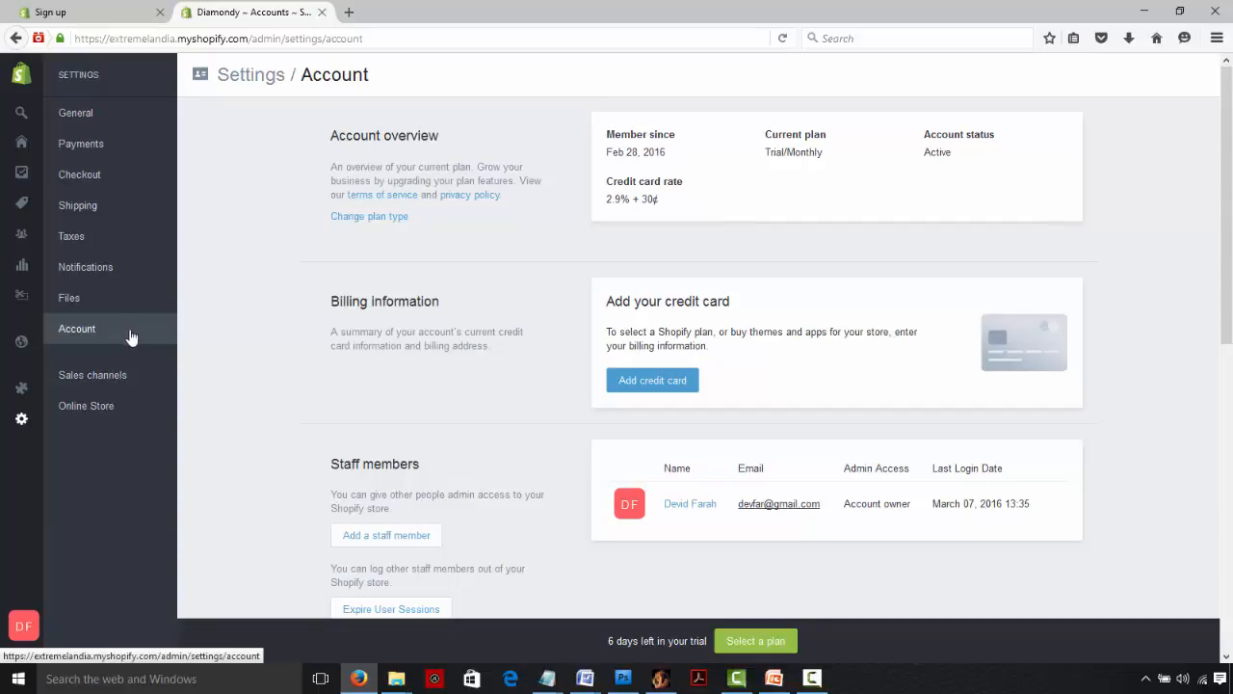
drag(1230, 264, 1198, 322)
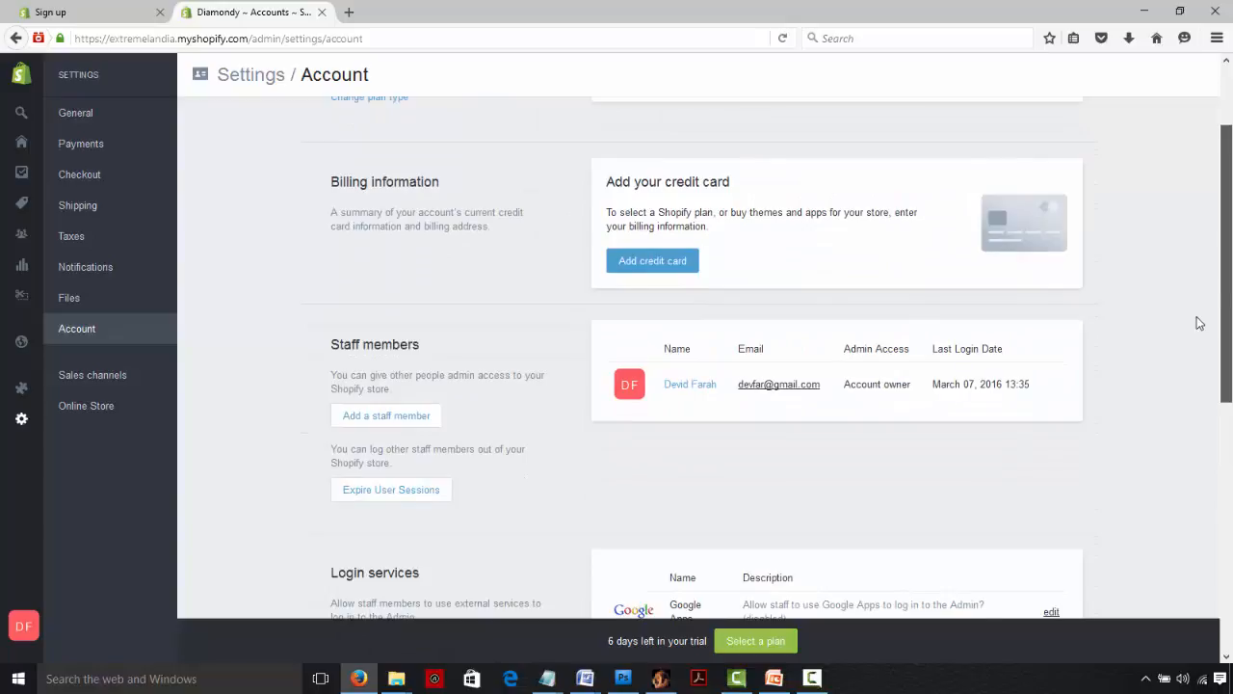
drag(1200, 323, 1218, 230)
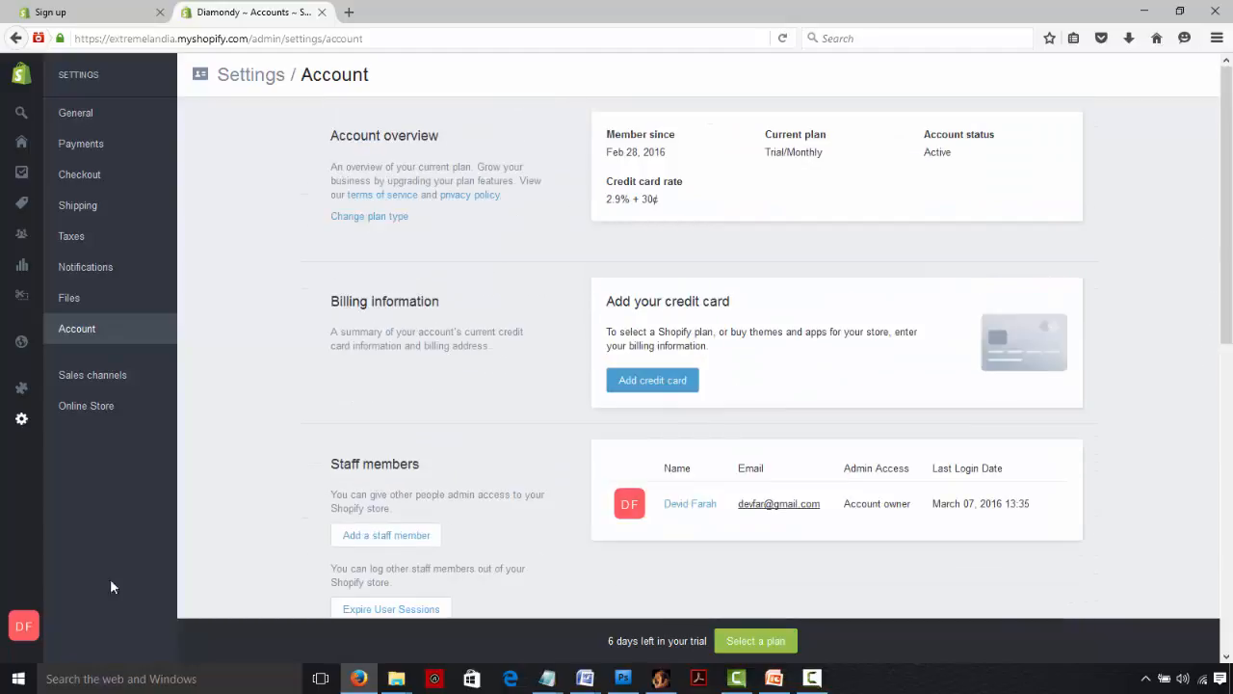